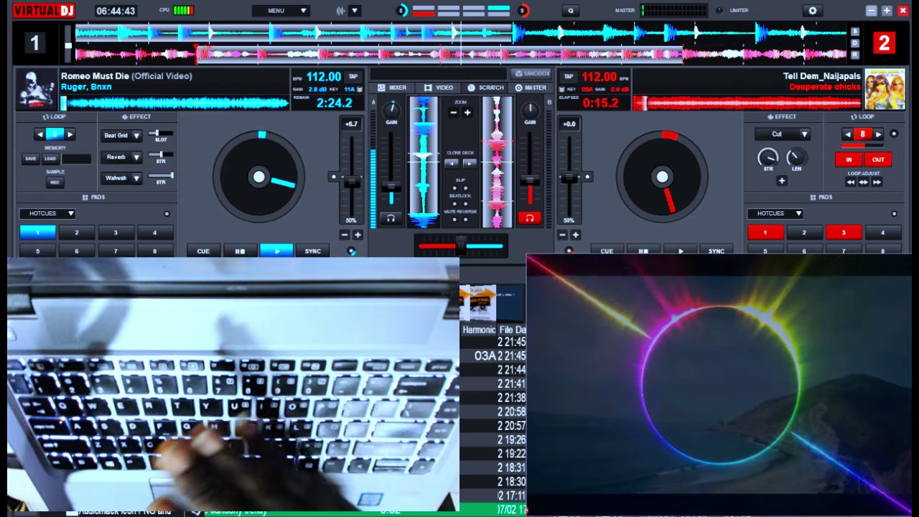
pyautogui.press('1')
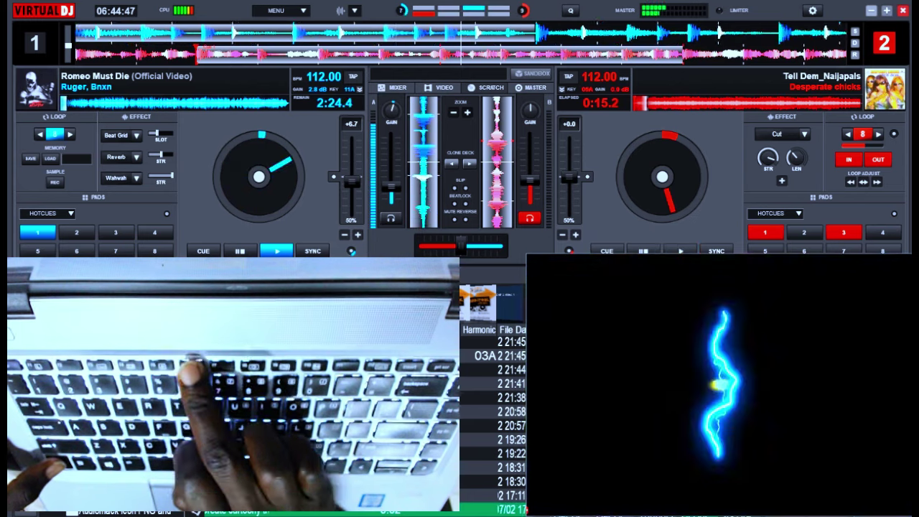
pyautogui.press('1')
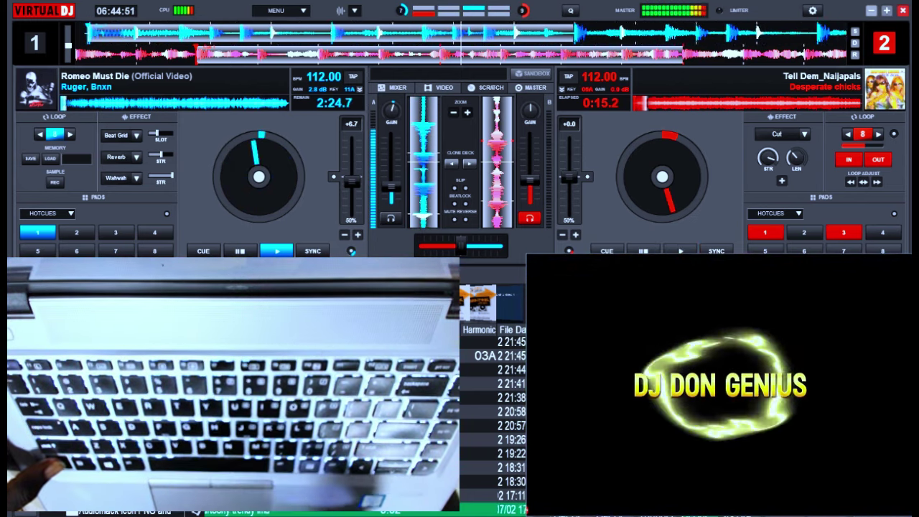
pyautogui.press('1')
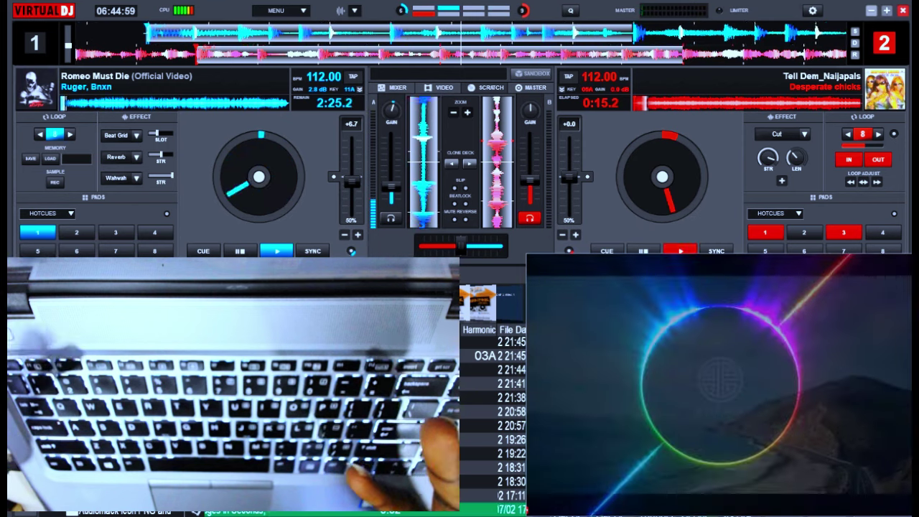
pyautogui.press('1')
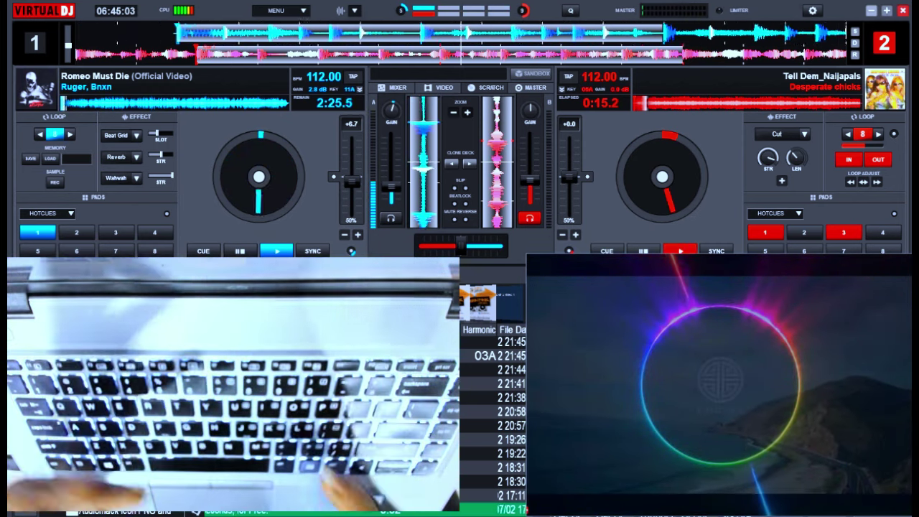
pyautogui.press('1')
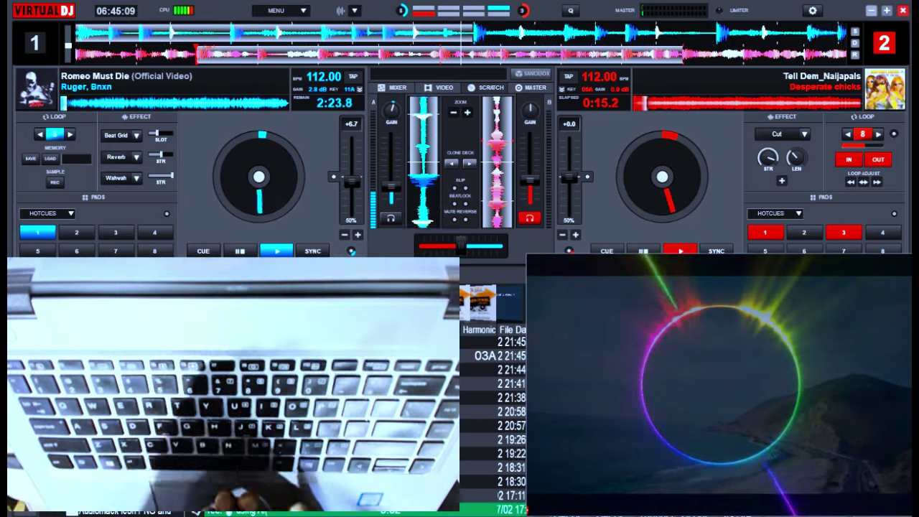
pyautogui.press('1')
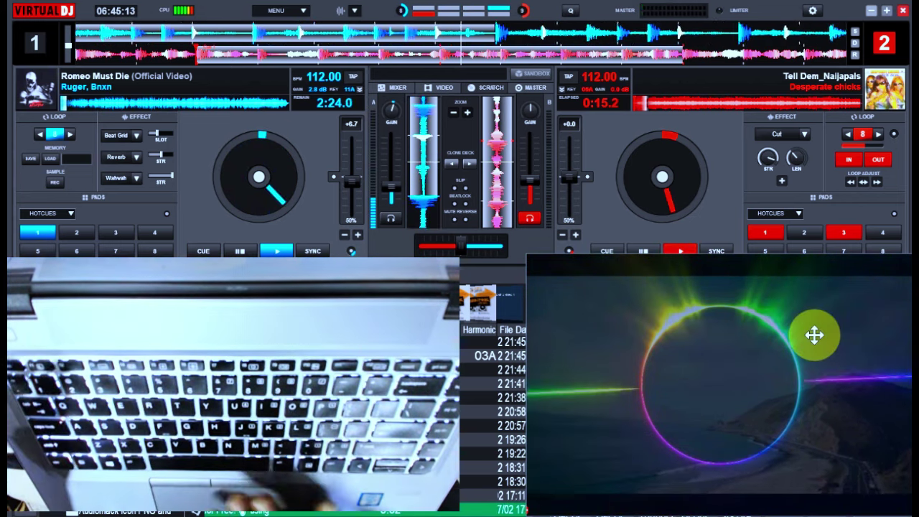
pyautogui.press('1')
# Step: Close the floating video output window covering the sampler
pyautogui.rightClick(817, 339)
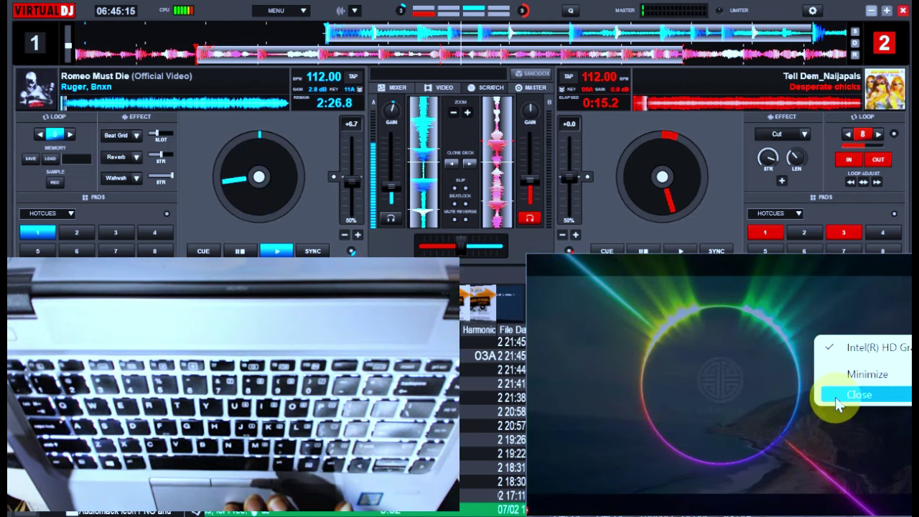
pyautogui.click(846, 394)
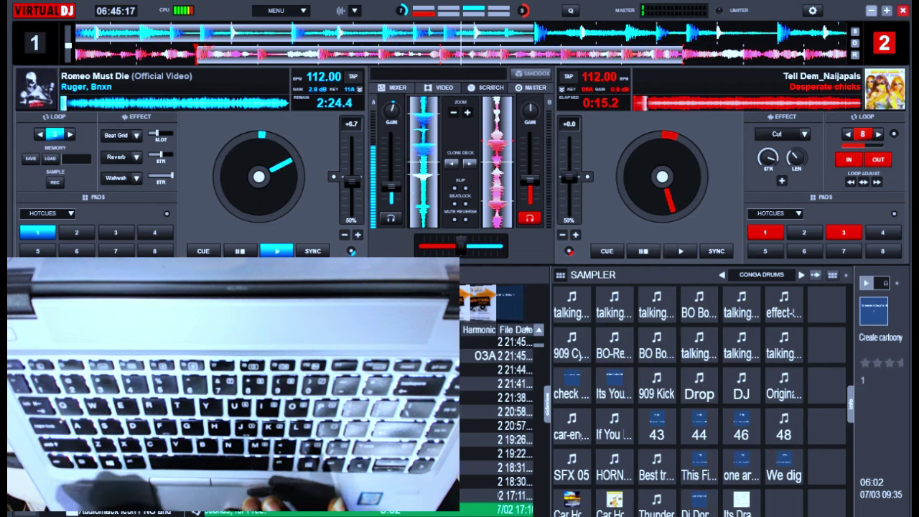
pyautogui.press('1')
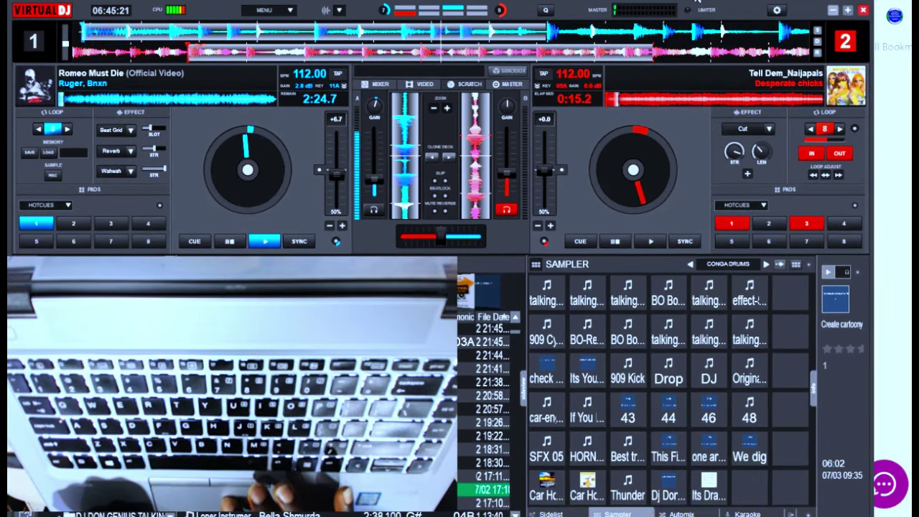
pyautogui.press('1')
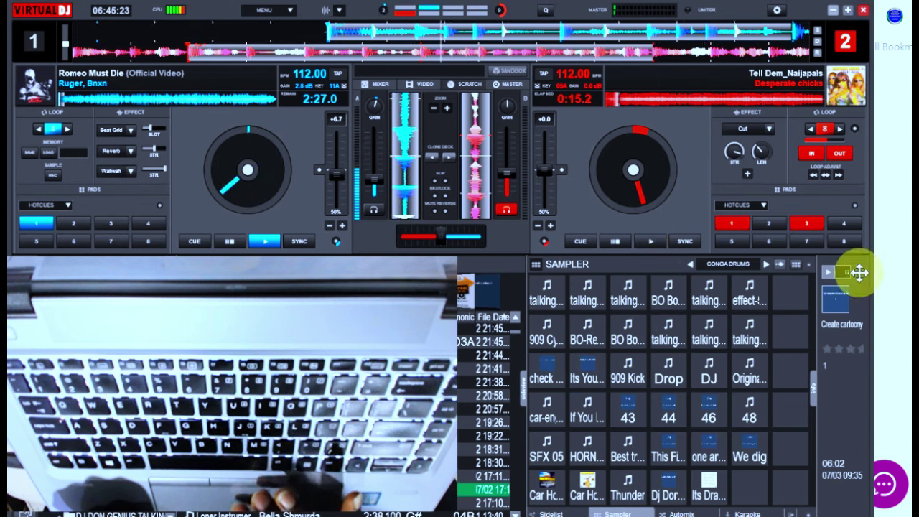
# Step: Try out the "one ar...", "Drop" and "Dj Don..." samples in the CONGA DRUMS bank
pyautogui.click(714, 458)
pyautogui.click(661, 368)
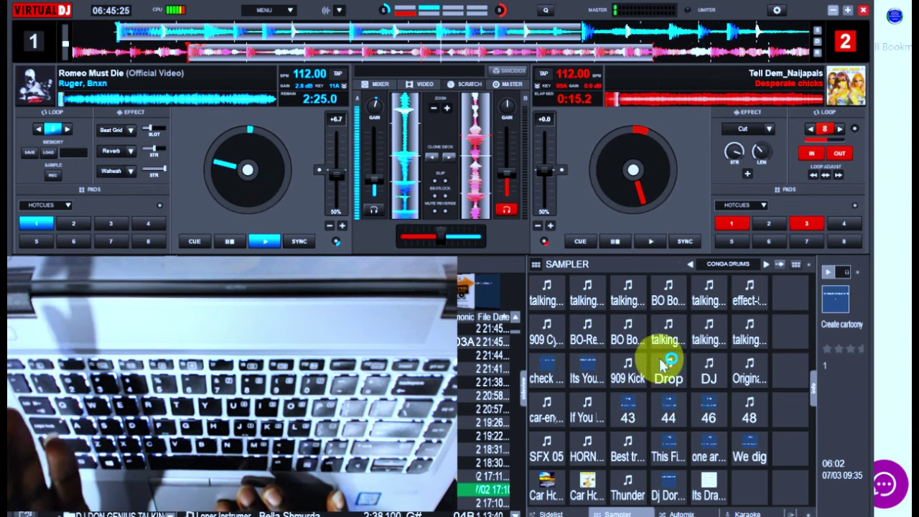
pyautogui.click(667, 491)
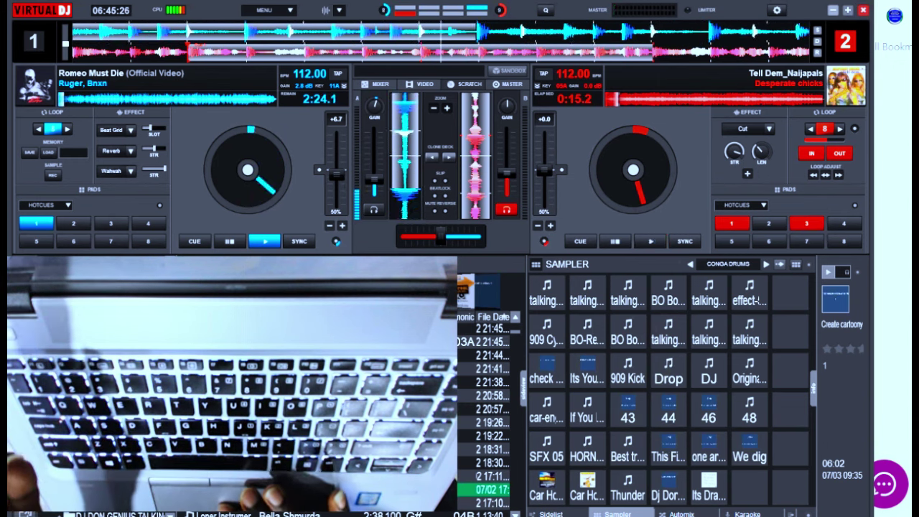
pyautogui.press('1')
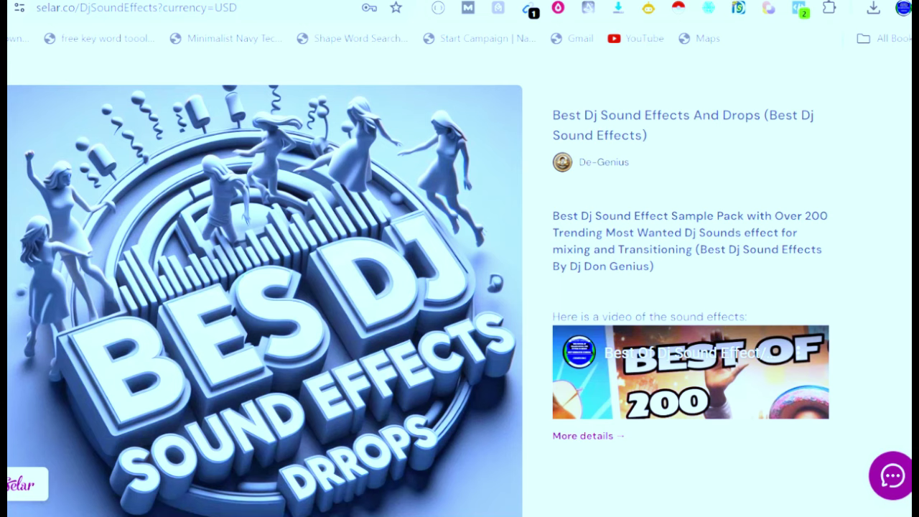
# Step: Play the "Dj Don..." video sample and close the video output window that opens with it
pyautogui.moveTo(748, 419)
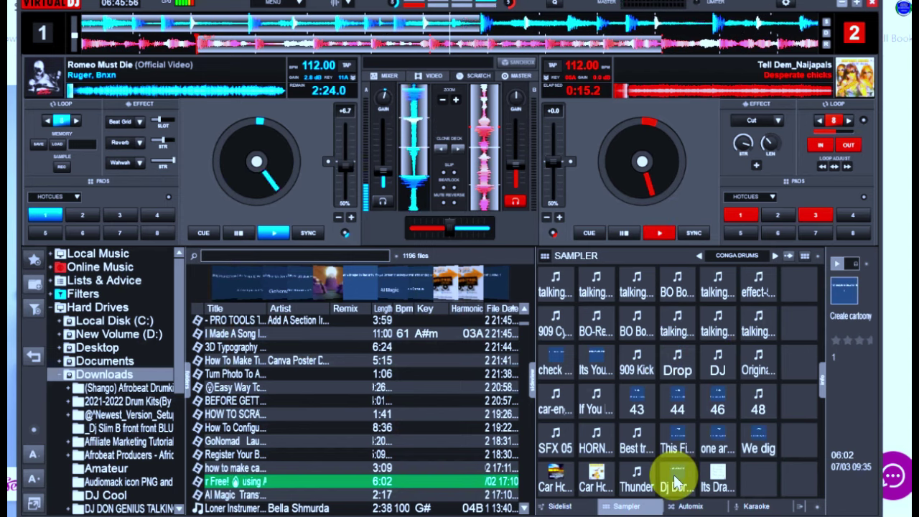
pyautogui.click(675, 482)
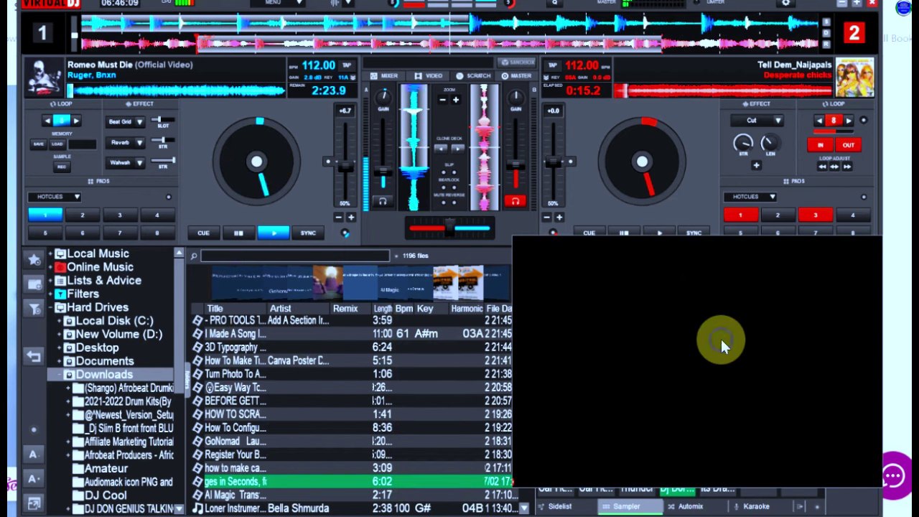
pyautogui.rightClick(722, 345)
pyautogui.click(744, 397)
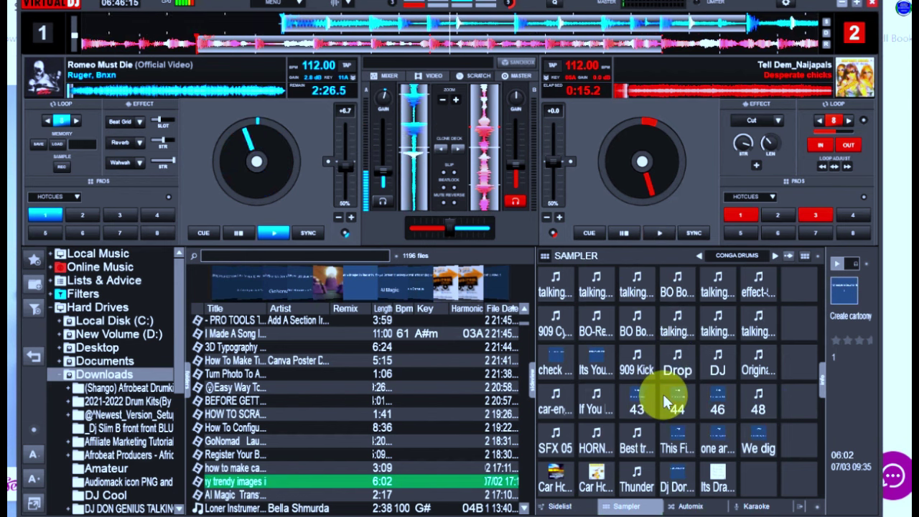
# Step: Play the second "Car Ho..." sample, then the "This Fi..." and "one ar..." samples in the CONGA DRUMS bank
pyautogui.click(595, 487)
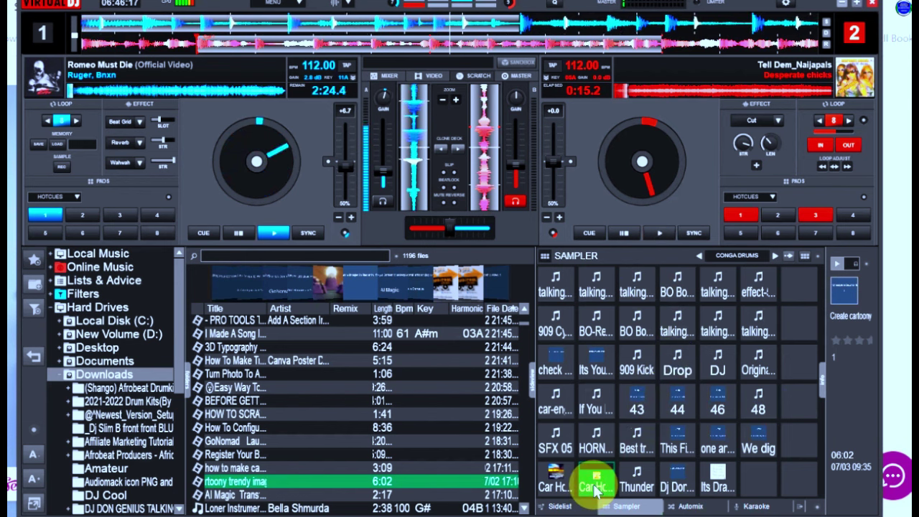
pyautogui.click(682, 440)
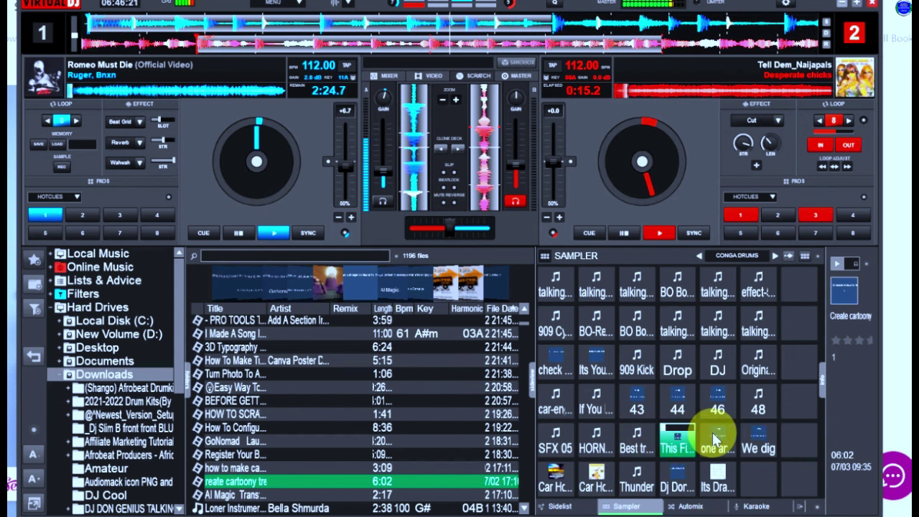
pyautogui.click(716, 440)
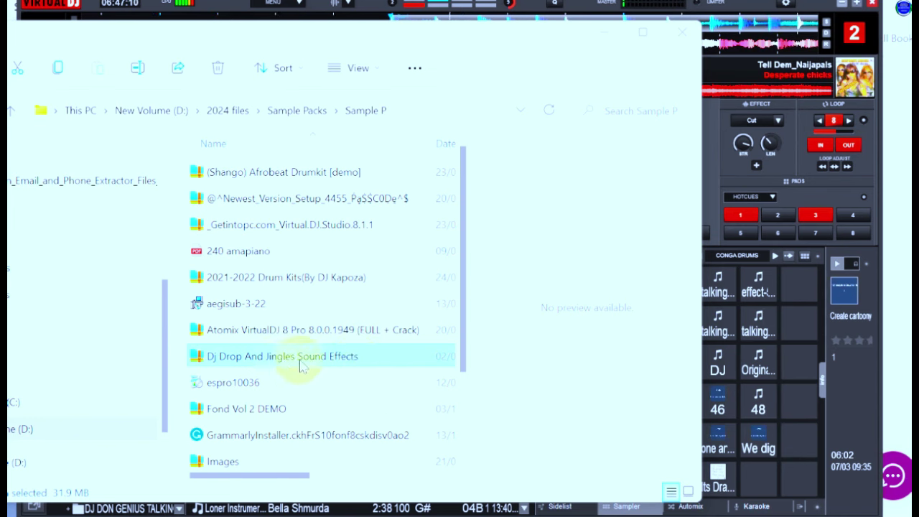
# Step: Put away the Sample P folder window and look through the audio files in the Dj Sound Effect folder
pyautogui.click(612, 34)
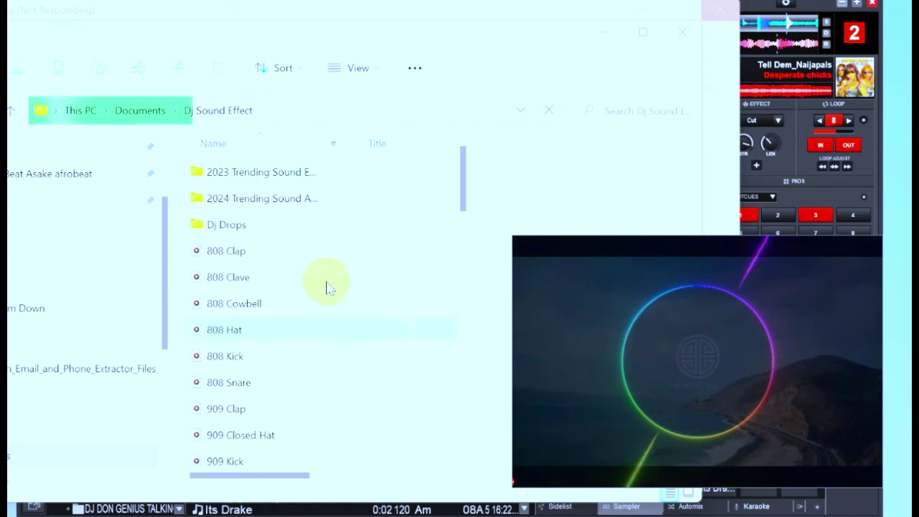
pyautogui.scroll(-4, 449, 309)
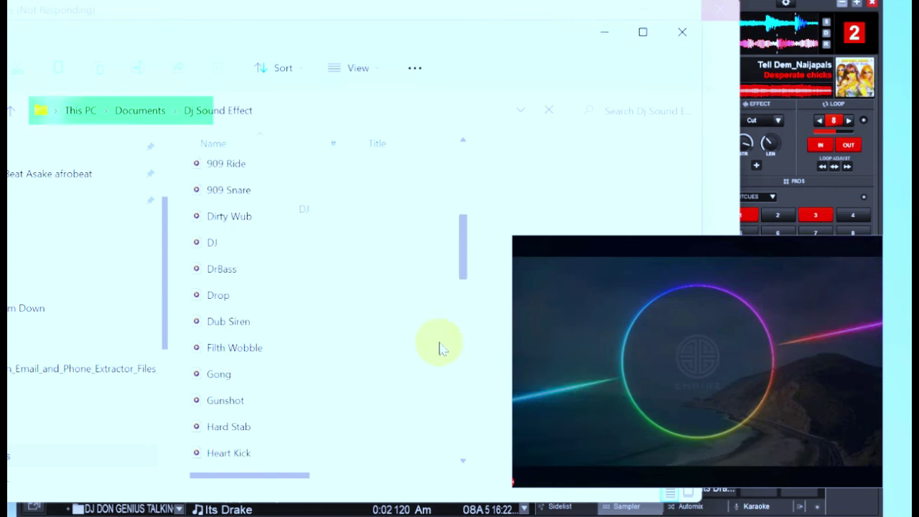
pyautogui.scroll(-10, 434, 398)
pyautogui.scroll(8, 442, 359)
pyautogui.scroll(7, 446, 280)
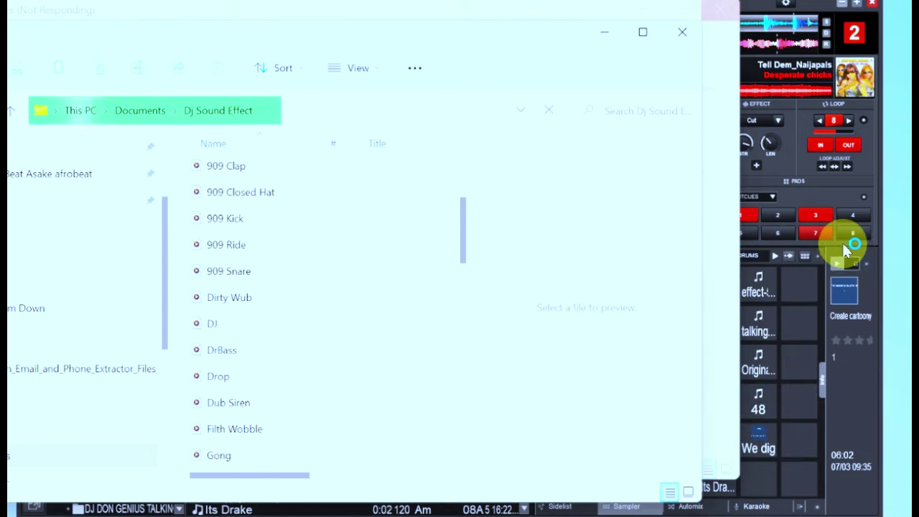
# Step: Browse past the CONGA DRUMS and INSTRUMENTS sampler banks and create a new empty bank
pyautogui.click(782, 255)
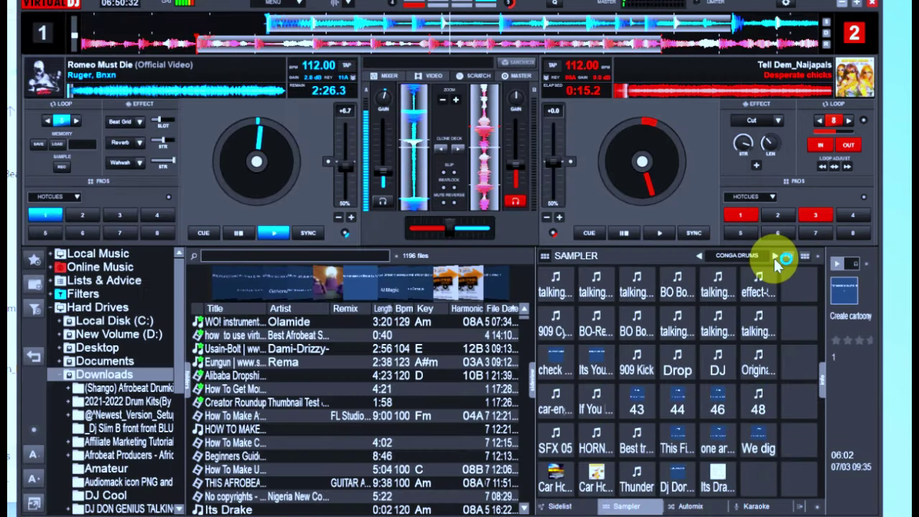
pyautogui.click(775, 258)
pyautogui.click(774, 258)
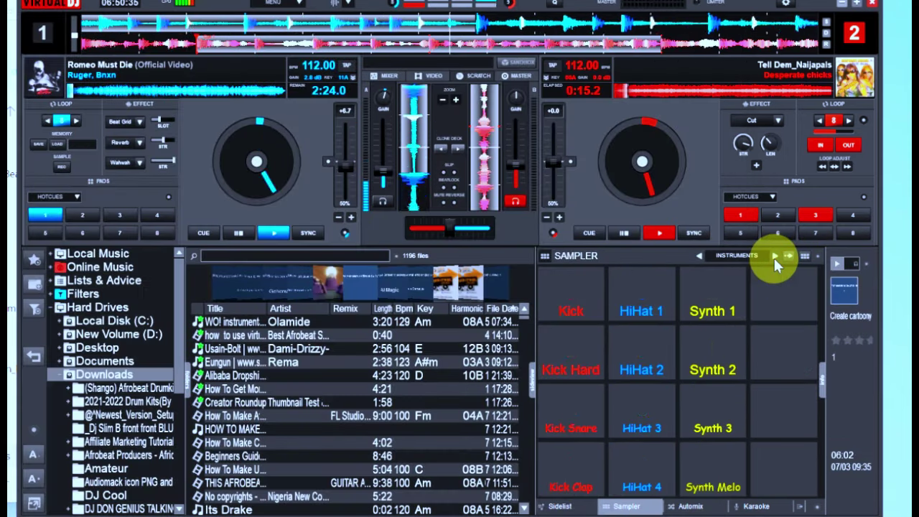
pyautogui.click(774, 258)
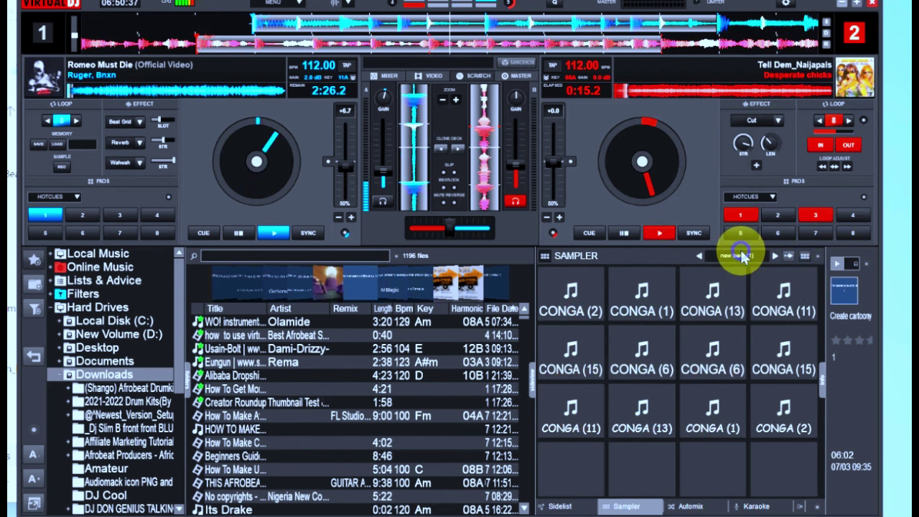
pyautogui.click(742, 253)
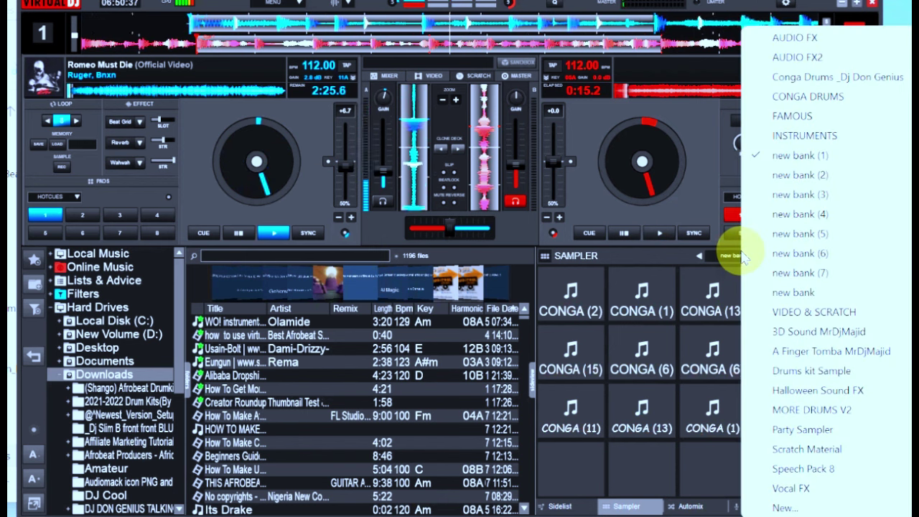
pyautogui.click(790, 506)
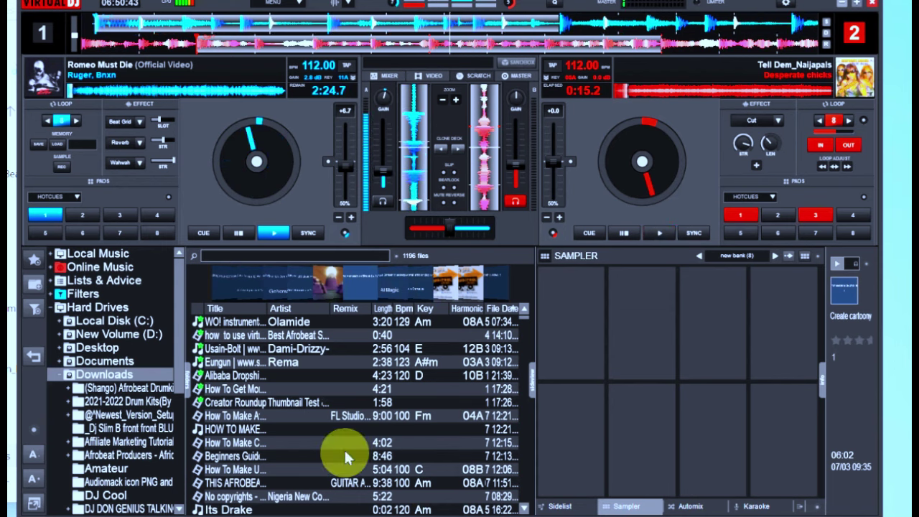
# Step: Switch to the Dj Sound Effect folder window and move it aside to expose the empty sampler slots
pyautogui.moveTo(363, 511)
pyautogui.moveTo(405, 468)
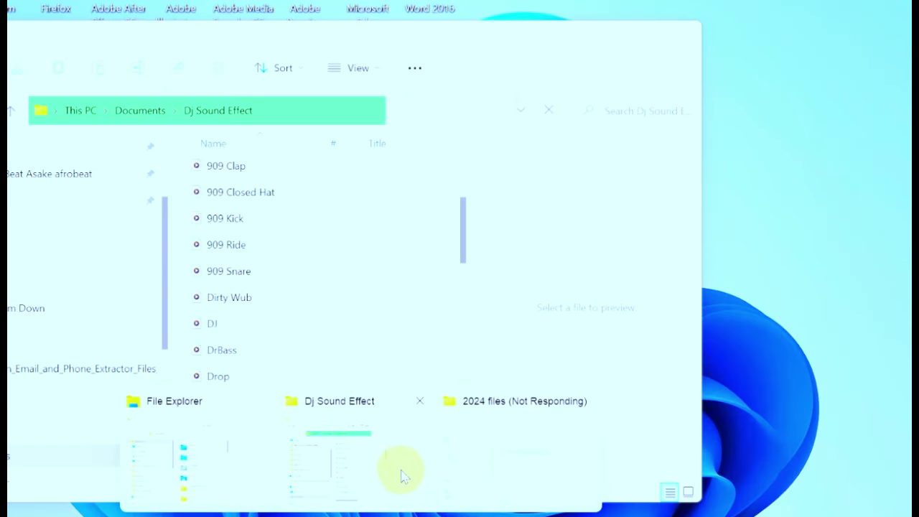
pyautogui.click(395, 481)
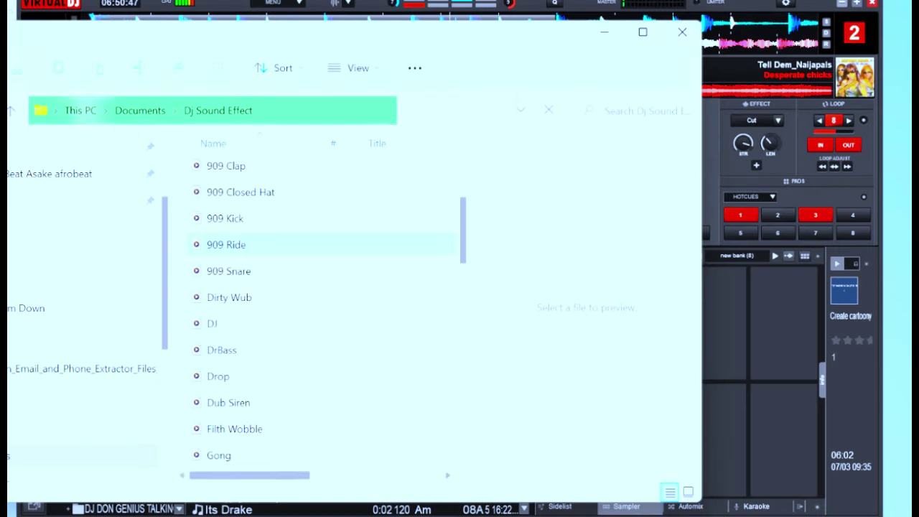
pyautogui.moveTo(263, 42); pyautogui.dragTo(75, 72)
# Step: Add the 909 Clap, 909 Closed Hat, DJ and Dirty Wub files from the folder to the new bank's first four slots
pyautogui.click(52, 204)
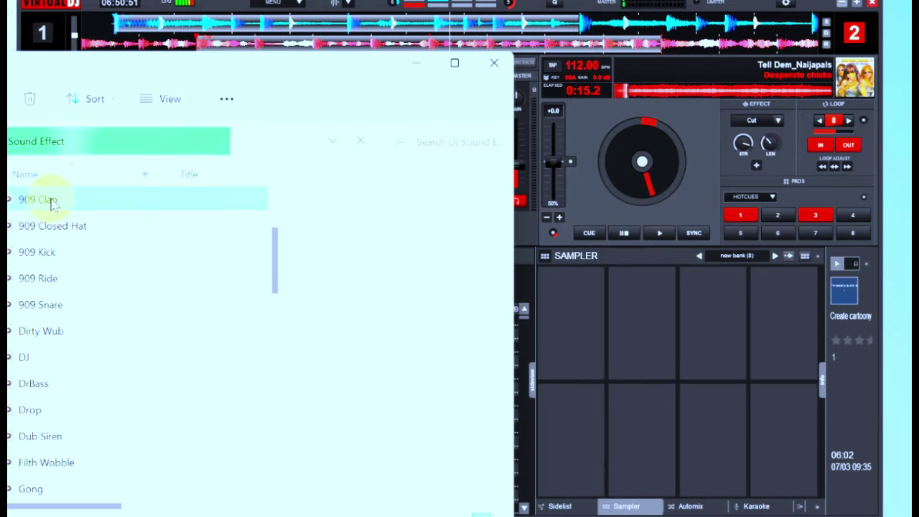
pyautogui.moveTo(561, 302); pyautogui.dragTo(604, 323)
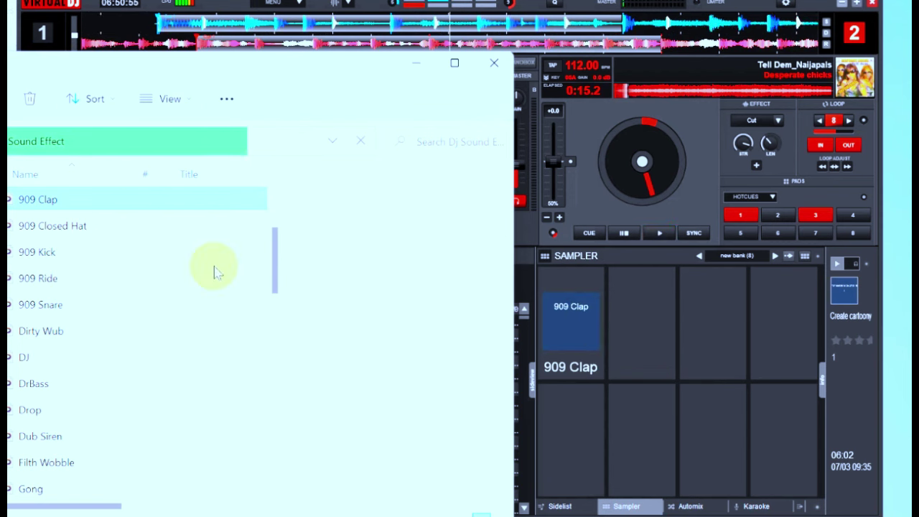
pyautogui.click(61, 226)
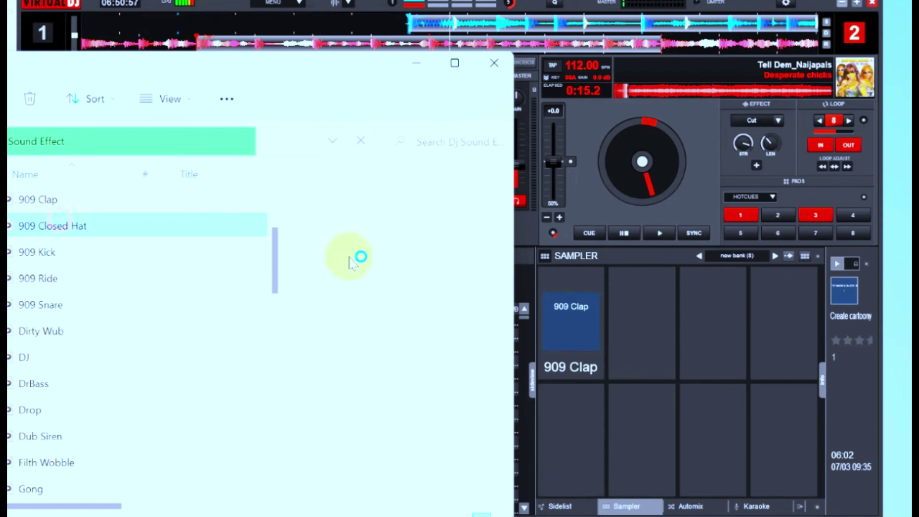
pyautogui.moveTo(619, 330); pyautogui.dragTo(636, 317)
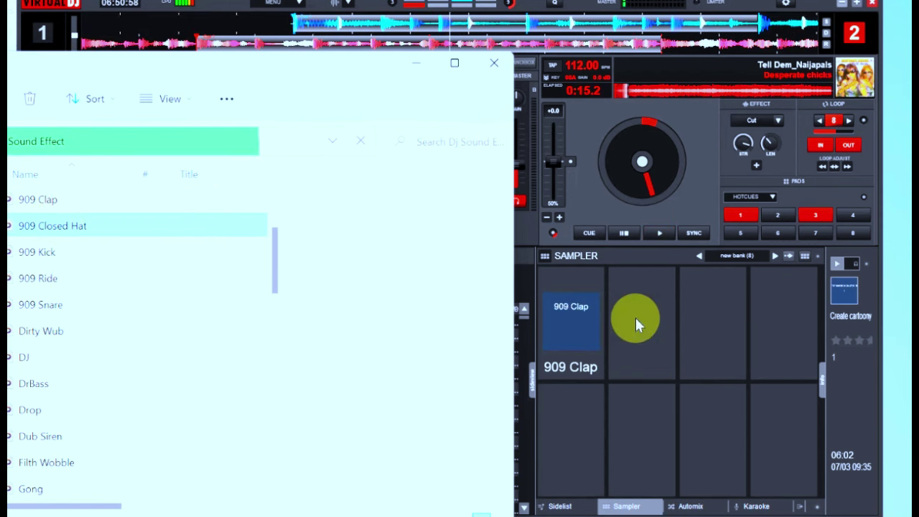
pyautogui.click(25, 357)
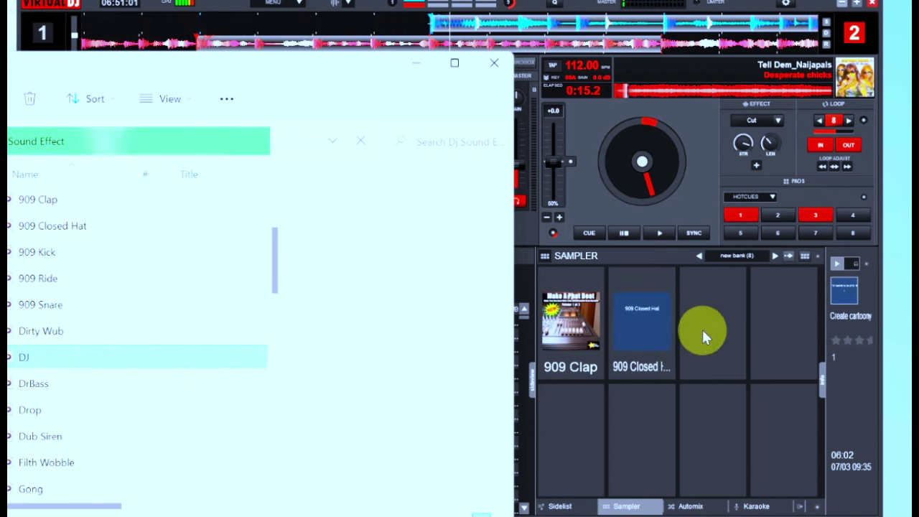
pyautogui.moveTo(704, 334); pyautogui.dragTo(704, 335)
pyautogui.moveTo(65, 334); pyautogui.dragTo(776, 322)
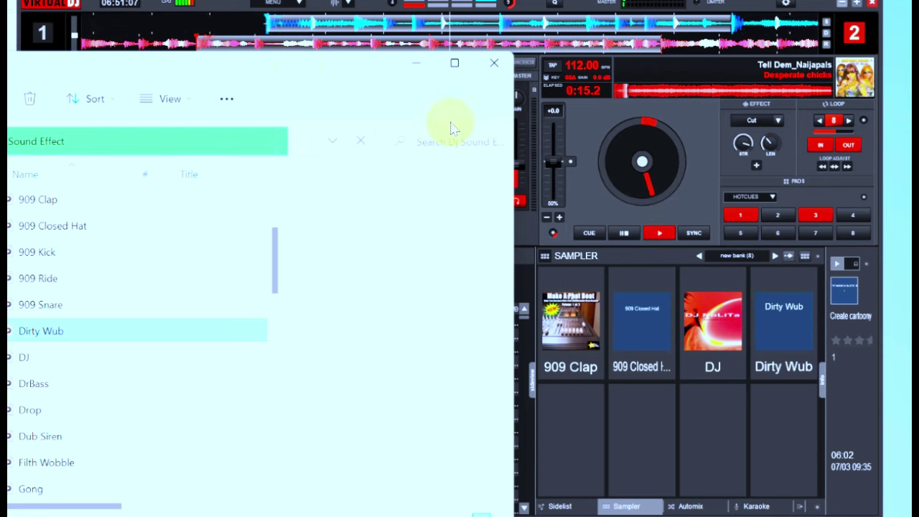
# Step: Switch back to VirtualDJ and audition the samples loaded in the new bank, keeping the sampler in view and replaying 909 Clap
pyautogui.click(574, 119)
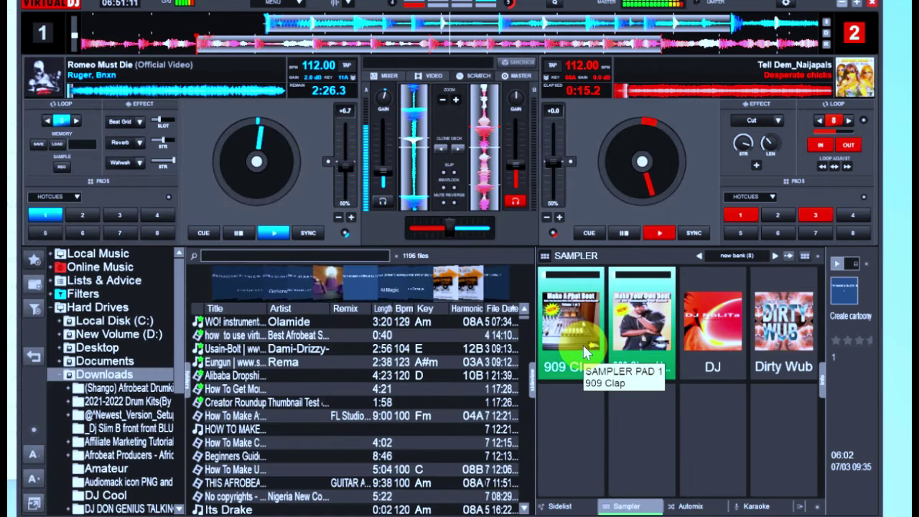
pyautogui.click(561, 326)
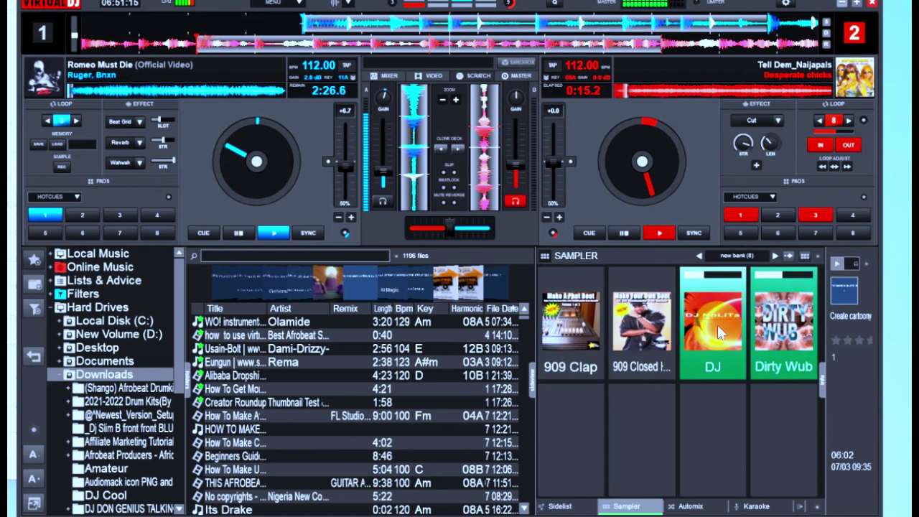
pyautogui.press('Tab')
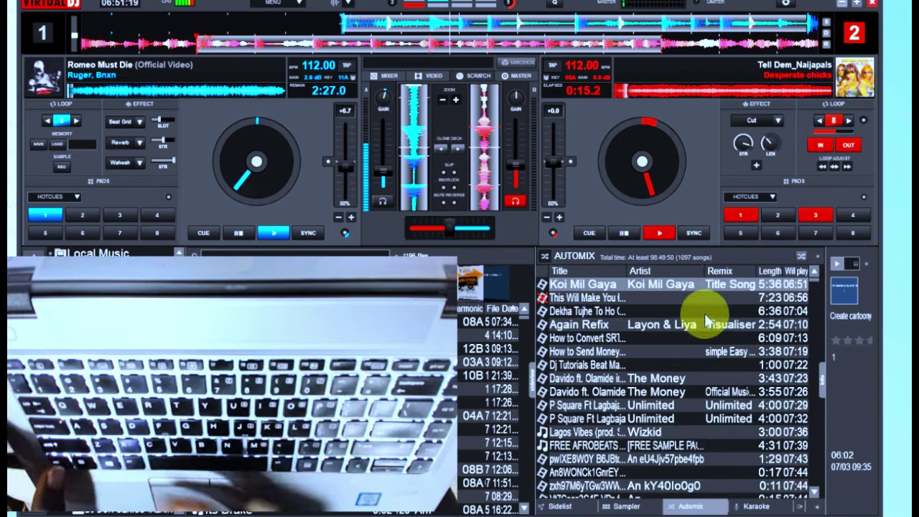
pyautogui.click(619, 507)
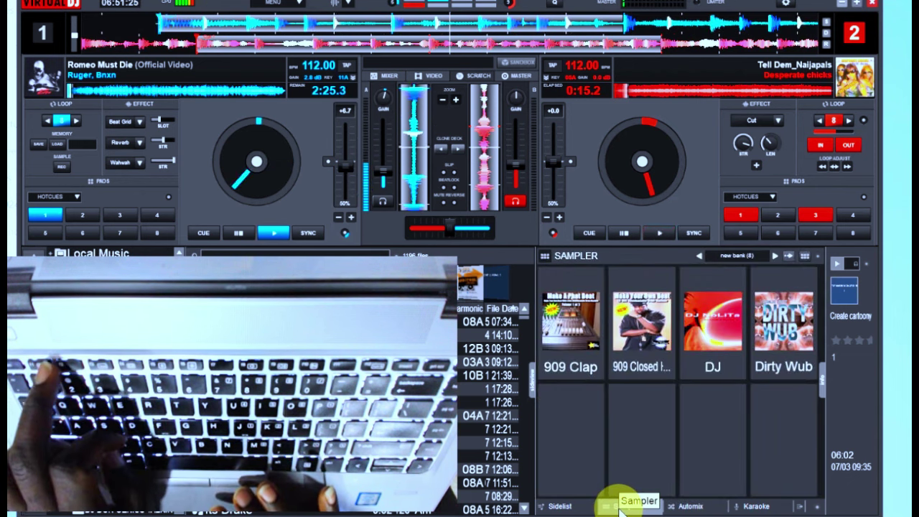
pyautogui.press('1')
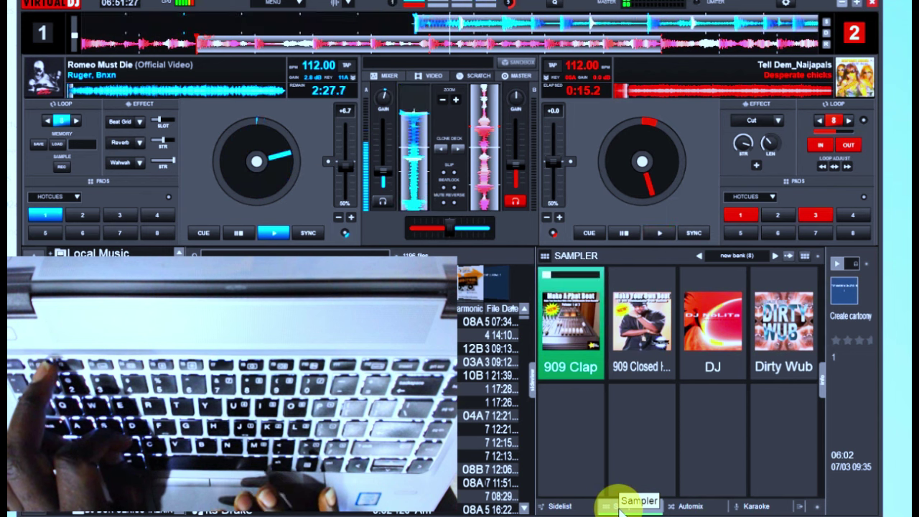
pyautogui.click(578, 343)
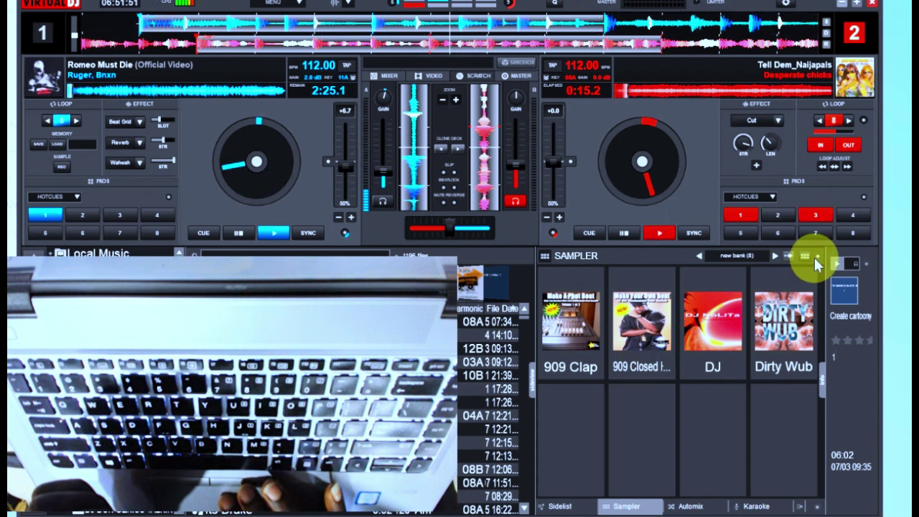
# Step: Open the new bank's DJ sample in the Sample Editor
pyautogui.click(814, 258)
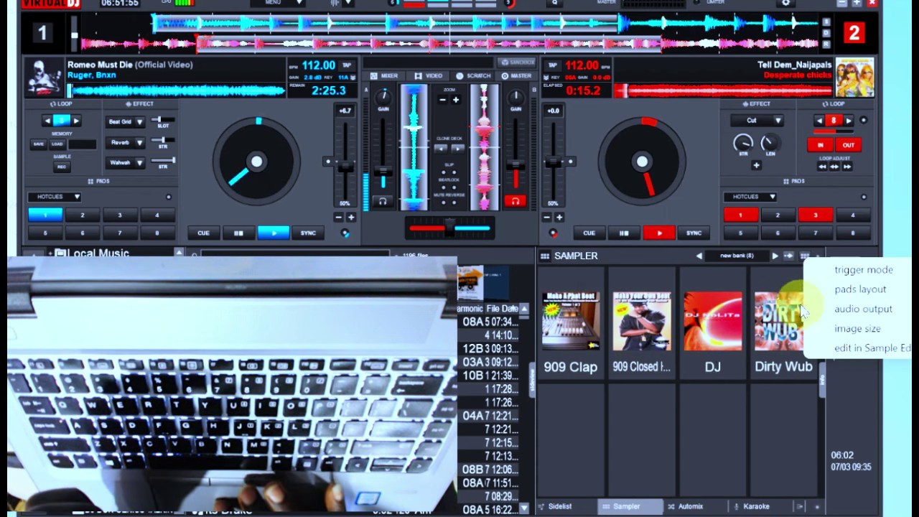
pyautogui.click(642, 334)
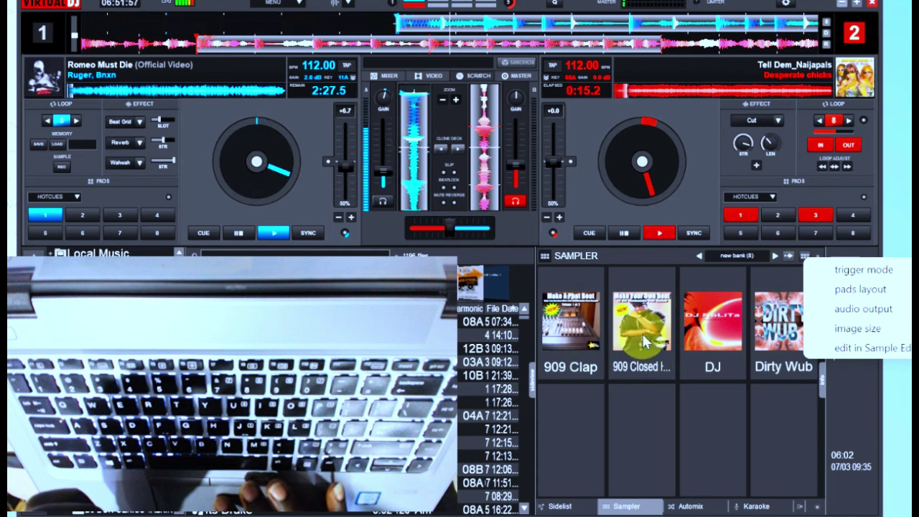
pyautogui.click(844, 330)
pyautogui.moveTo(837, 349)
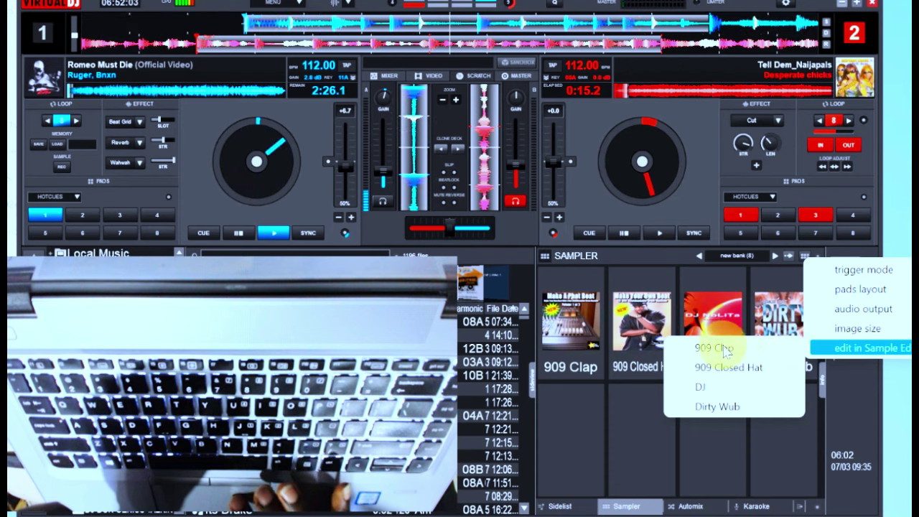
pyautogui.click(709, 388)
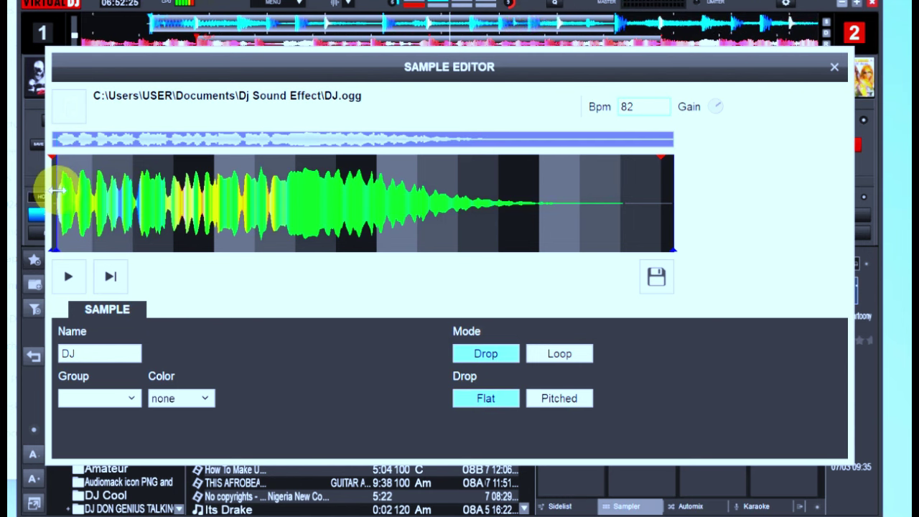
# Step: Trim off the opening part of the DJ sample, save the edit and play the shortened sample
pyautogui.moveTo(79, 189); pyautogui.dragTo(136, 187)
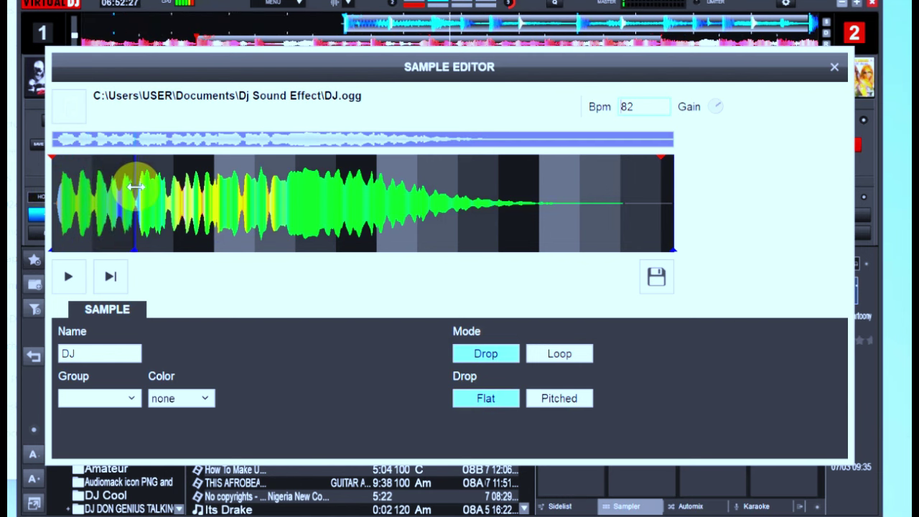
pyautogui.click(652, 288)
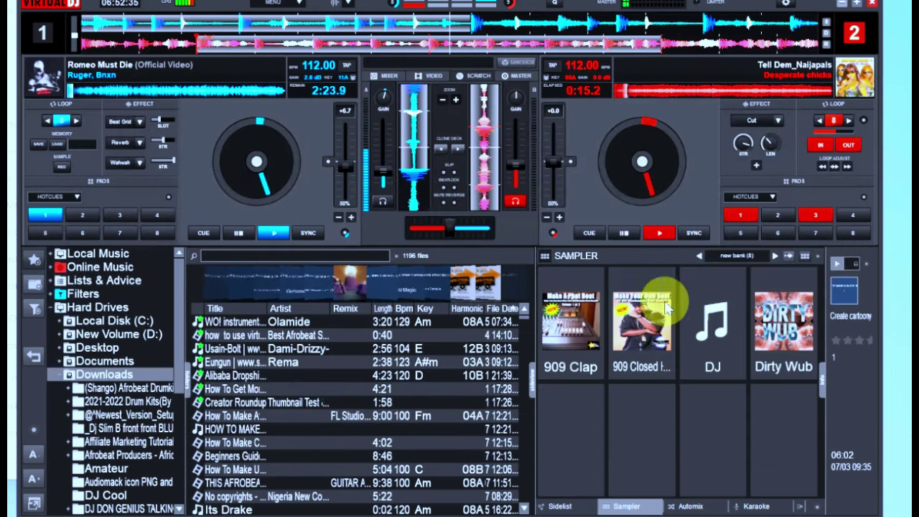
pyautogui.click(720, 338)
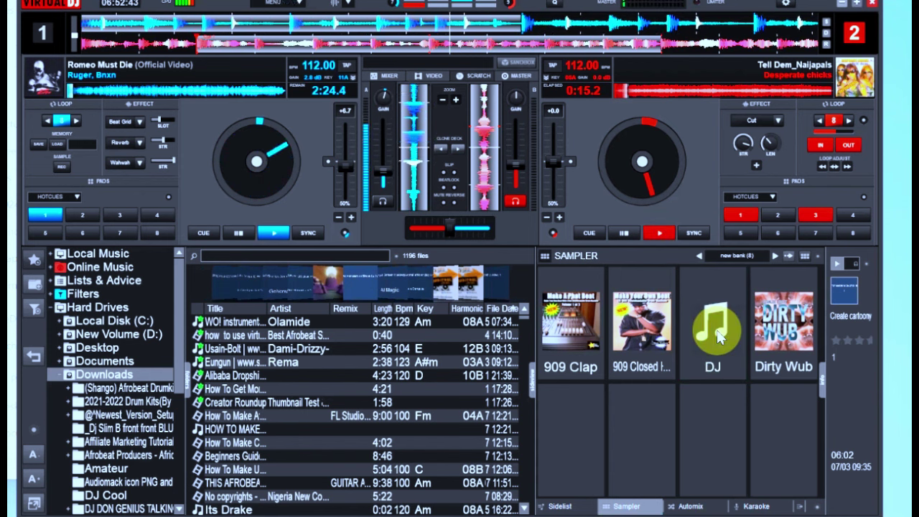
pyautogui.click(718, 338)
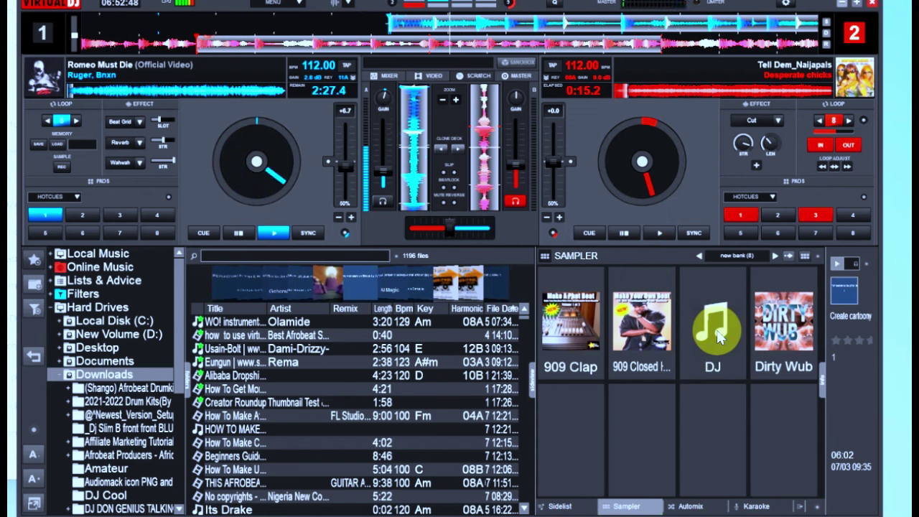
# Step: Reopen the DJ sample in the Sample Editor, try to extend its start back to the original length, and close the editor
pyautogui.click(752, 112)
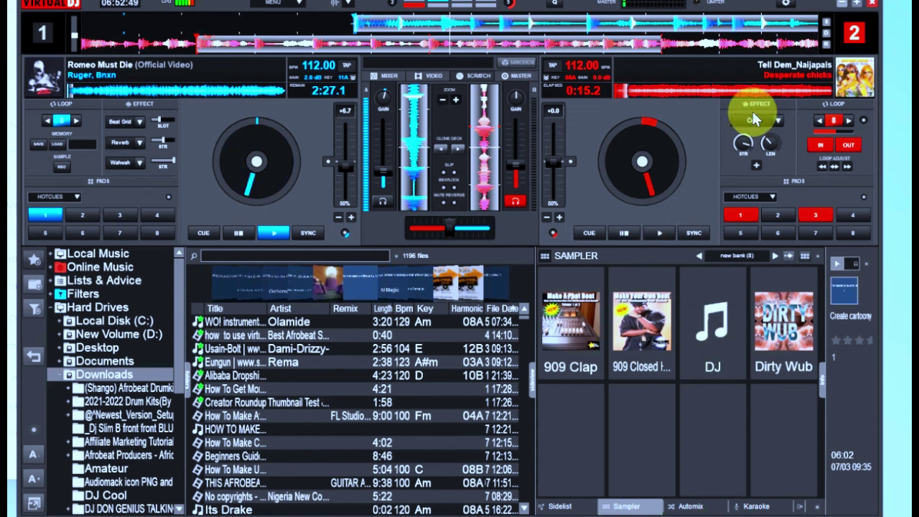
pyautogui.click(819, 258)
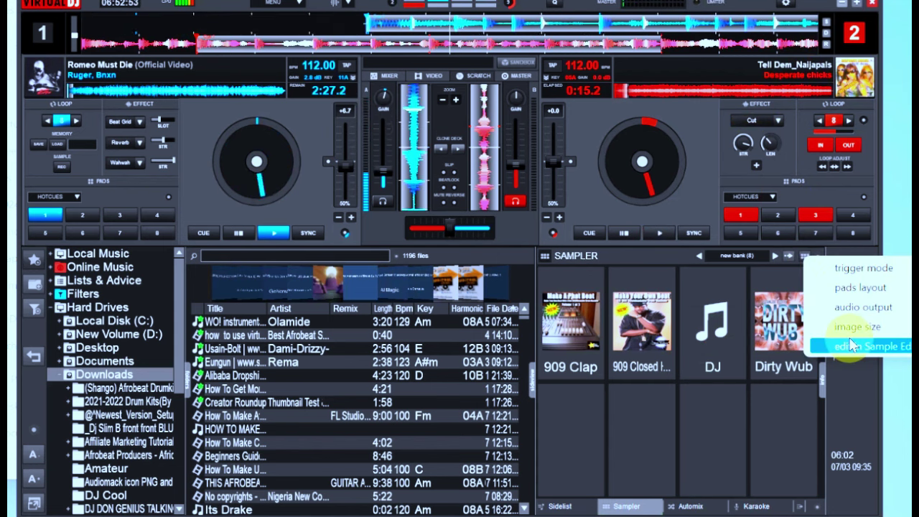
pyautogui.moveTo(852, 345)
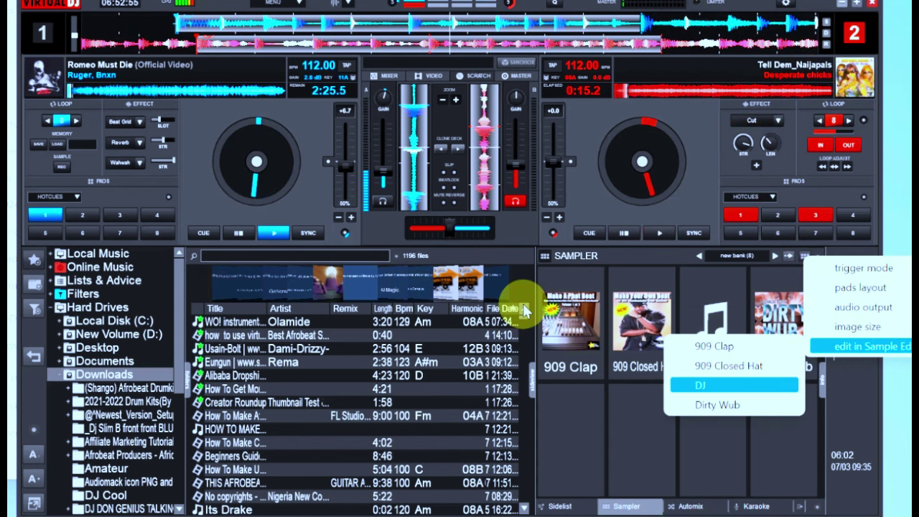
pyautogui.press('Return')
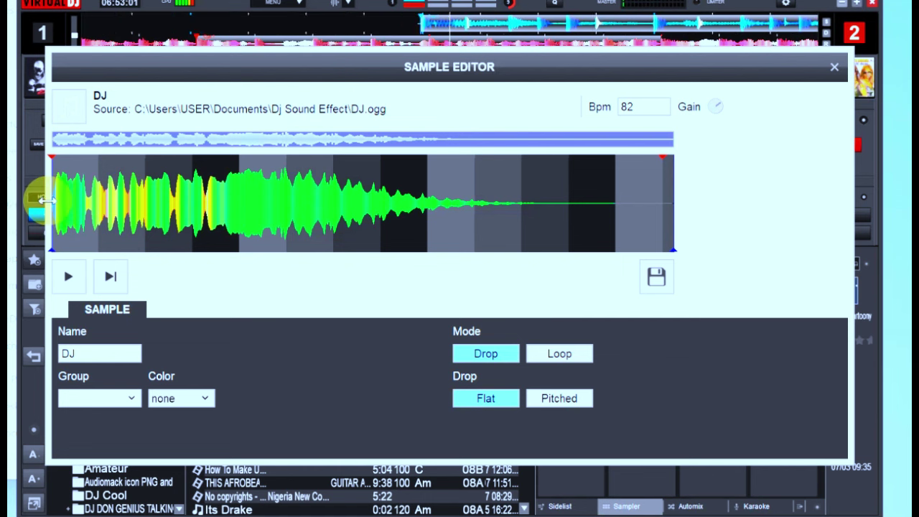
pyautogui.moveTo(45, 200); pyautogui.dragTo(20, 200)
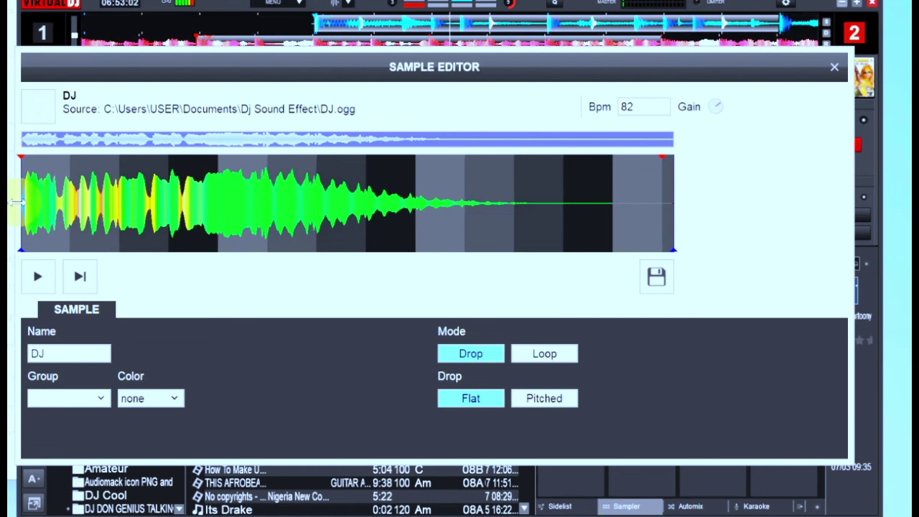
pyautogui.click(91, 206)
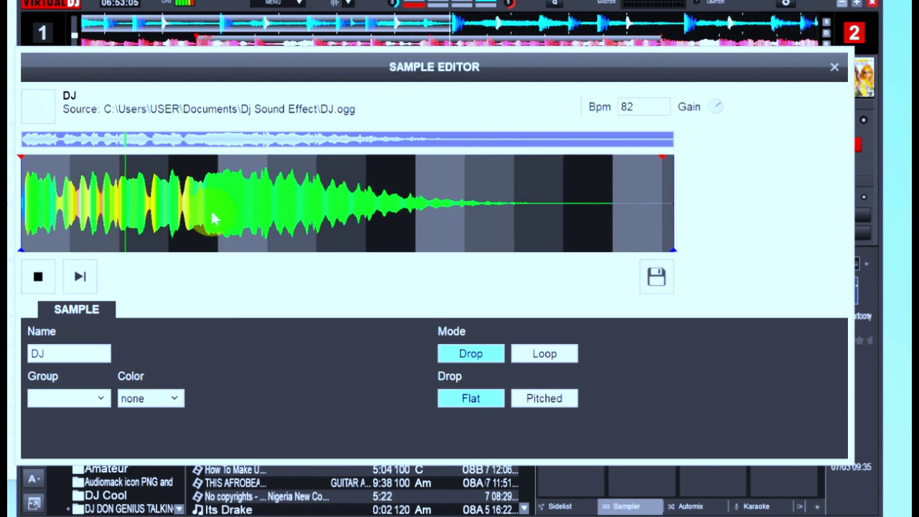
pyautogui.click(832, 74)
# Step: Replace the trimmed sample in the third slot with the original DJ file from the Dj Sound Effect folder and play it
pyautogui.moveTo(341, 475)
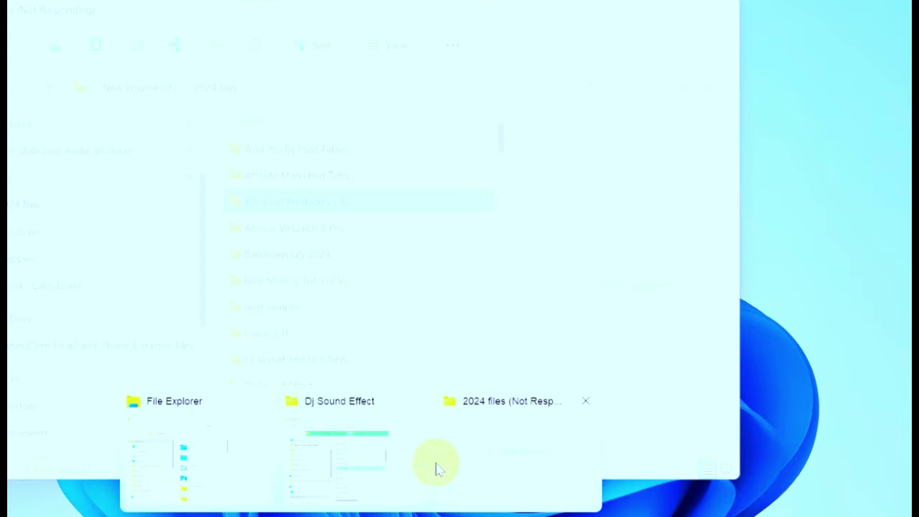
pyautogui.moveTo(395, 472)
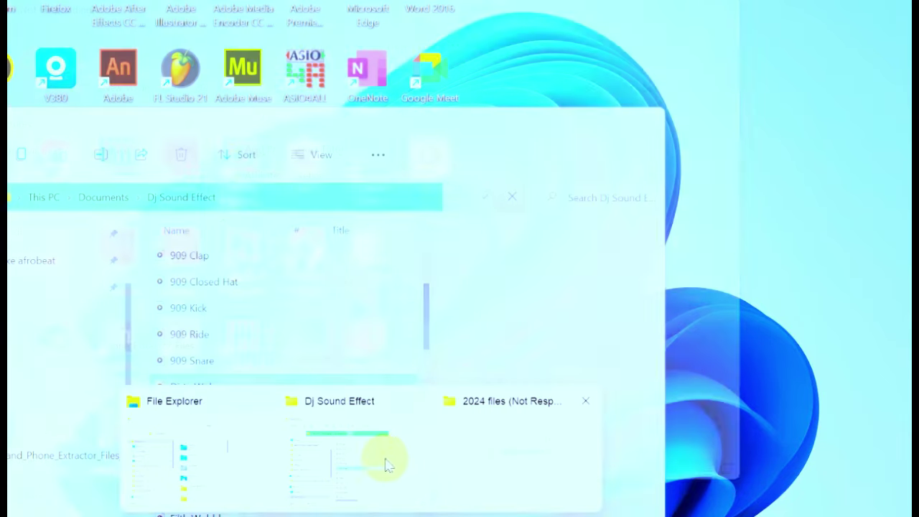
pyautogui.click(330, 455)
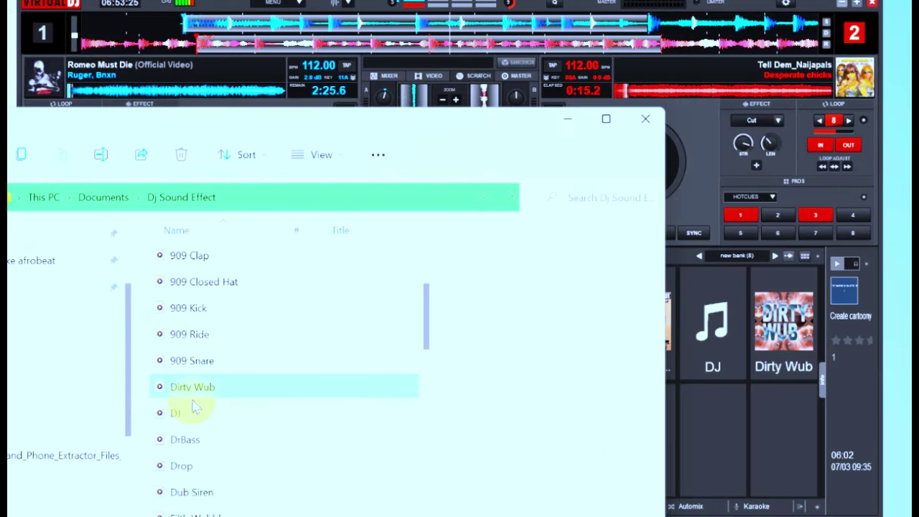
pyautogui.moveTo(177, 417); pyautogui.dragTo(711, 345)
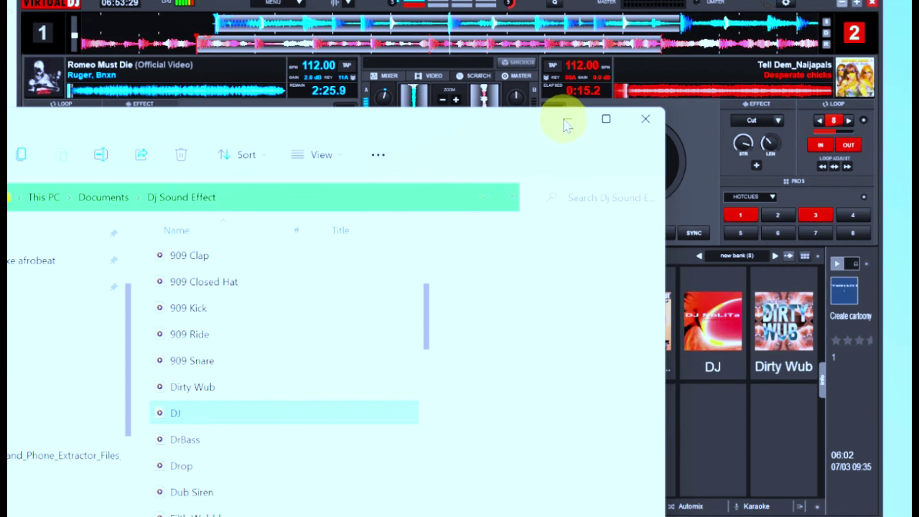
pyautogui.click(712, 318)
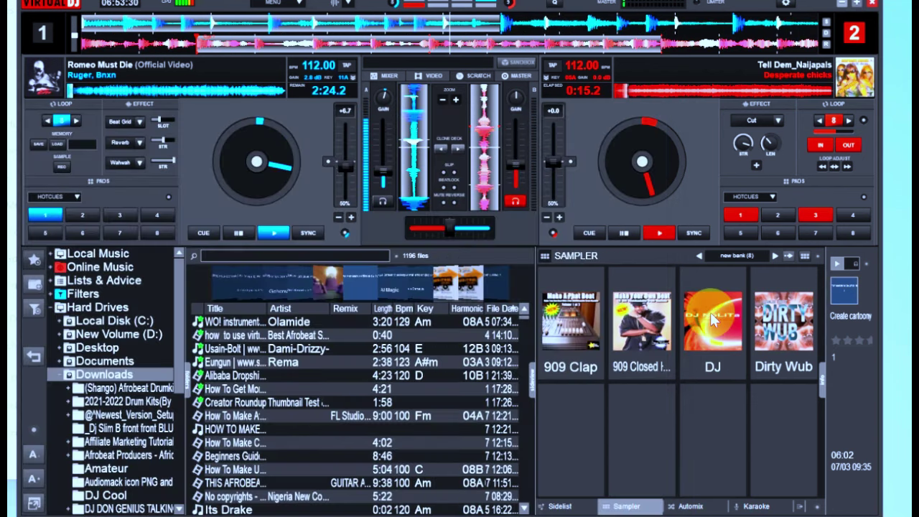
pyautogui.click(711, 320)
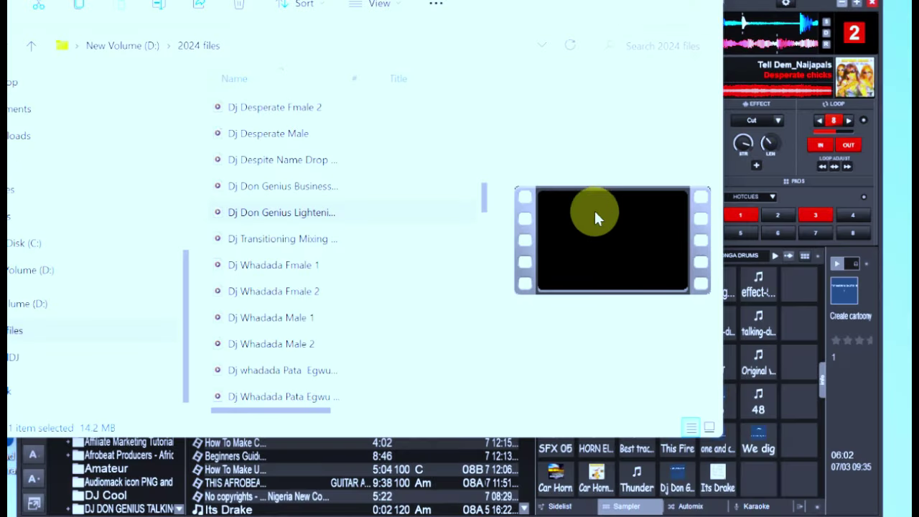
# Step: Page forward through the sampler banks from CONGA DRUMS and select new bank (8)
pyautogui.click(773, 253)
pyautogui.click(773, 253)
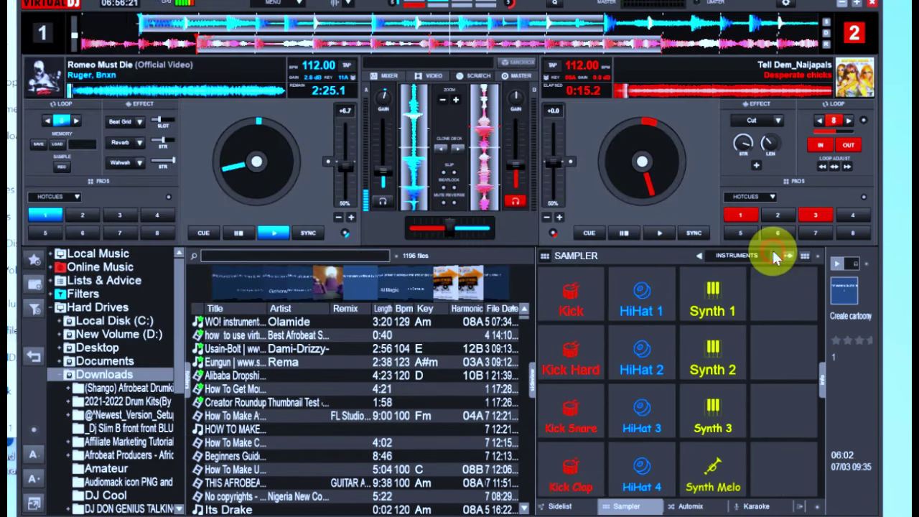
pyautogui.click(774, 253)
pyautogui.click(773, 253)
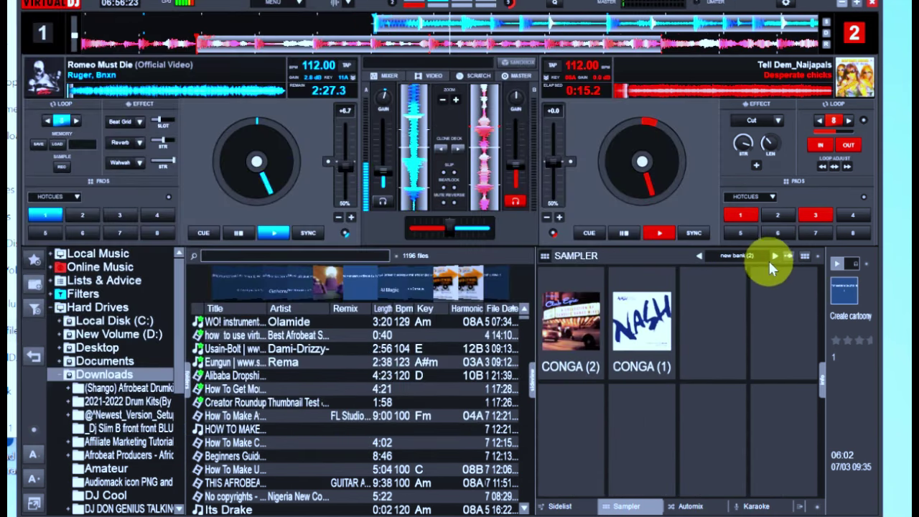
pyautogui.click(775, 255)
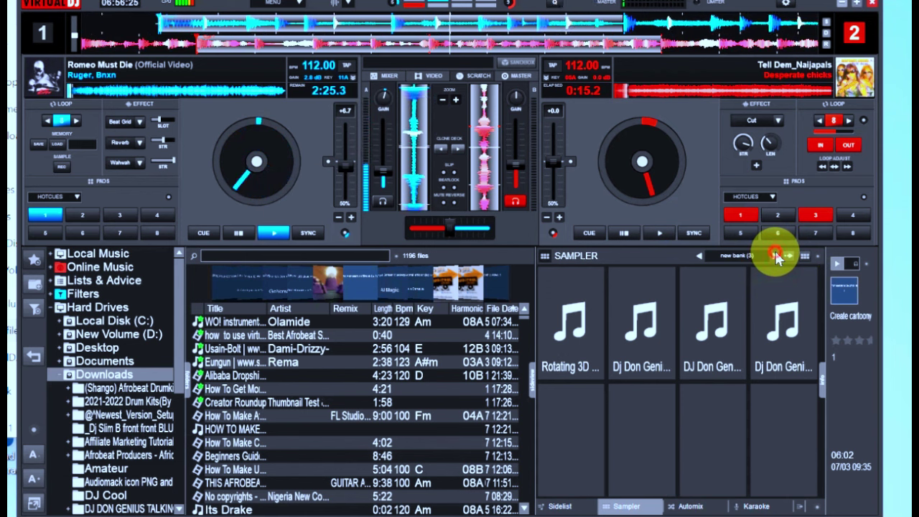
pyautogui.click(776, 254)
pyautogui.click(776, 254)
pyautogui.click(776, 254)
pyautogui.click(776, 255)
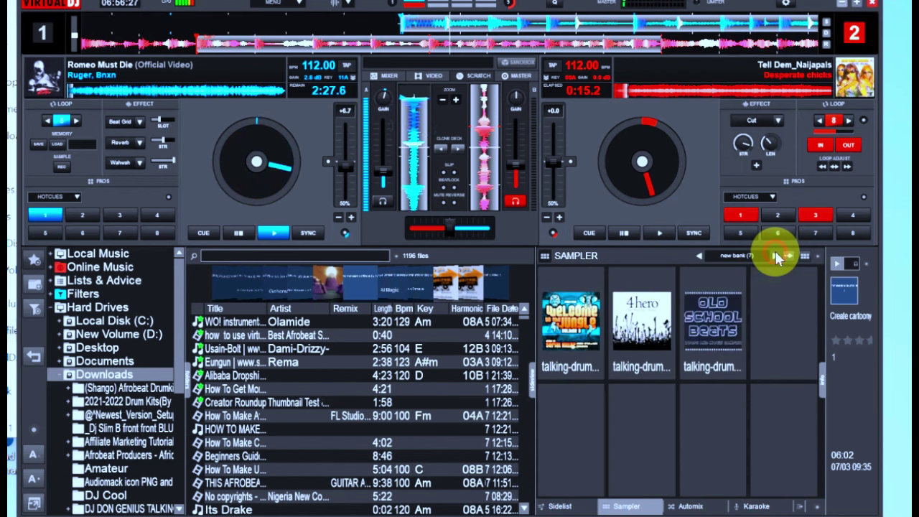
pyautogui.click(776, 254)
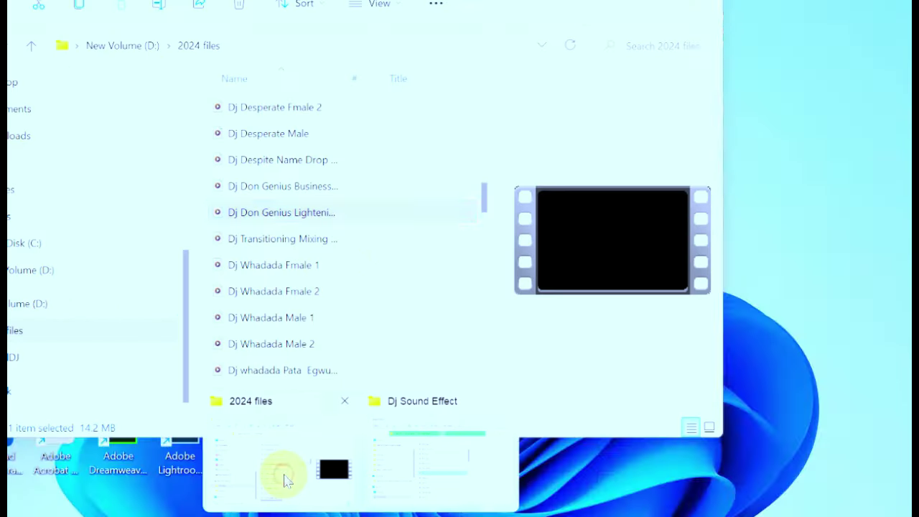
# Step: Add the Dj Don Genius Lightening file from the 2024 files folder to the bank's fifth slot and put the folder window away
pyautogui.click(286, 475)
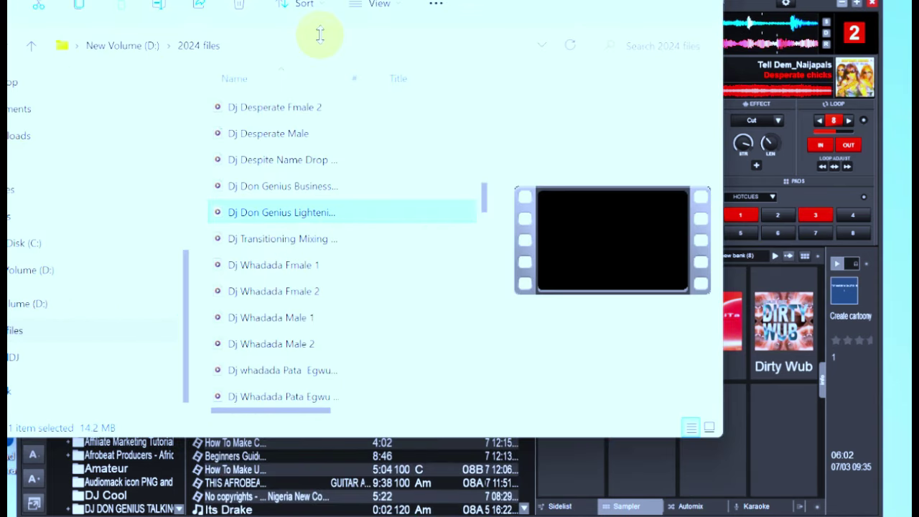
pyautogui.moveTo(320, 35); pyautogui.dragTo(171, 67)
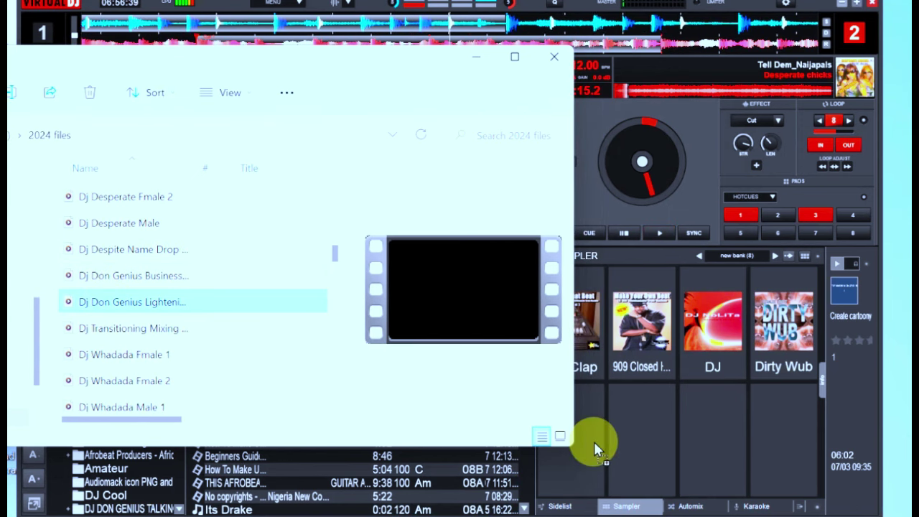
pyautogui.moveTo(605, 439); pyautogui.dragTo(588, 451)
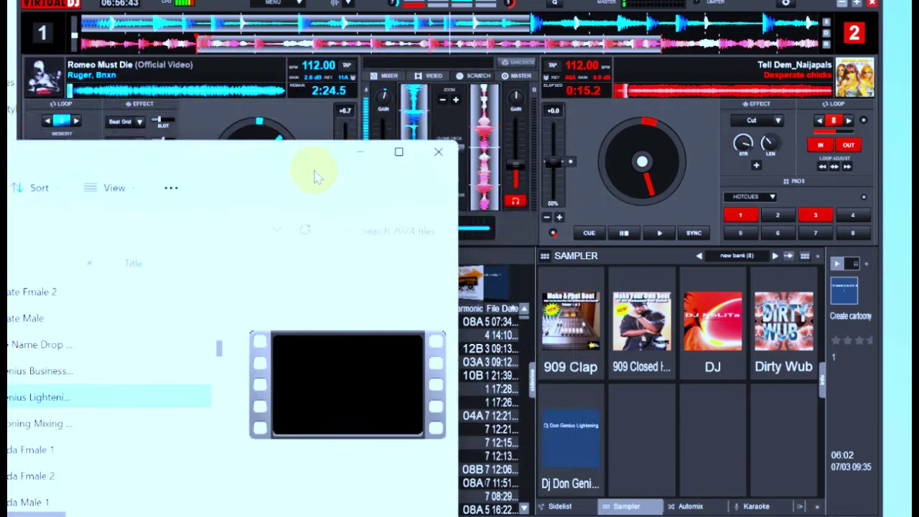
pyautogui.click(362, 156)
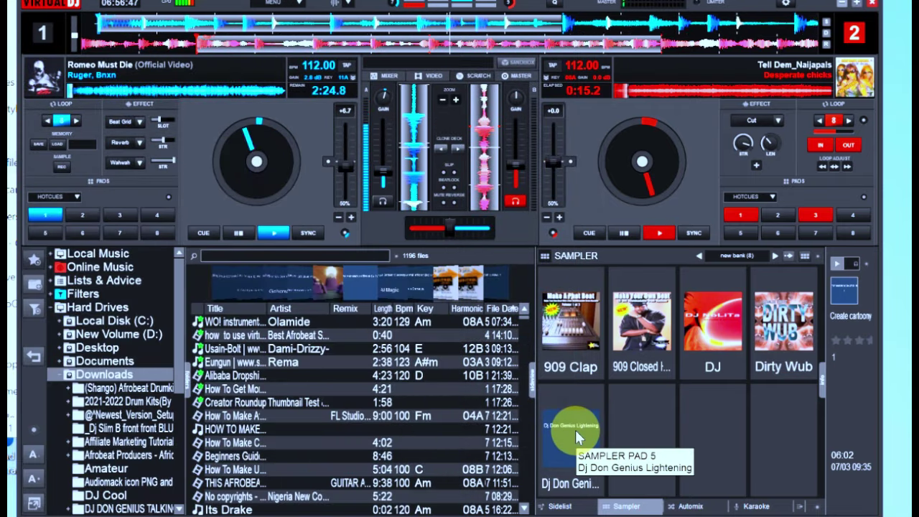
# Step: Play the Dirty Wub sample and the Dj Don Genius Lightening sample from new bank (8)
pyautogui.press('4')
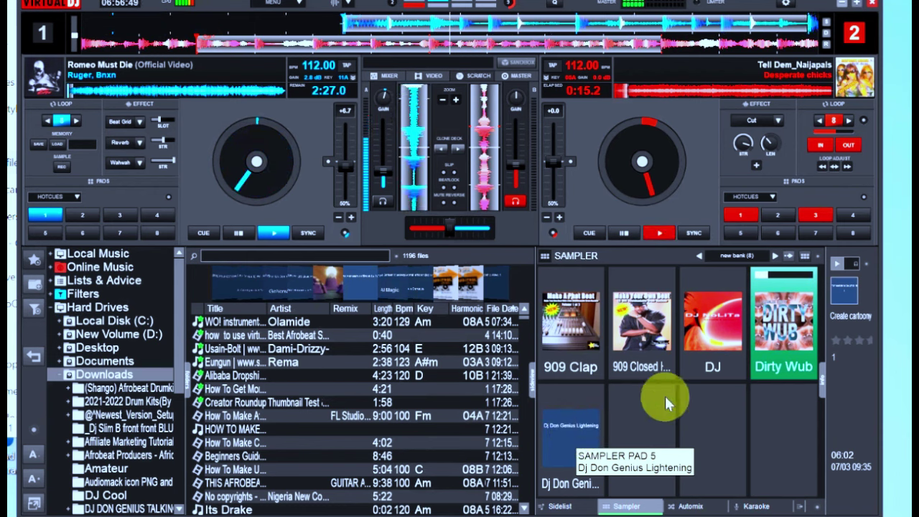
pyautogui.click(781, 330)
pyautogui.press('5')
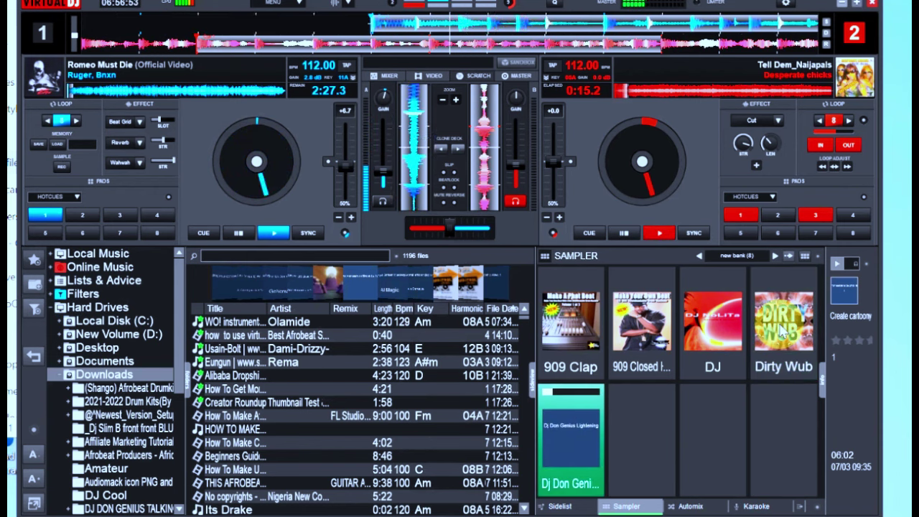
pyautogui.hotkey('ctrl', 'a')
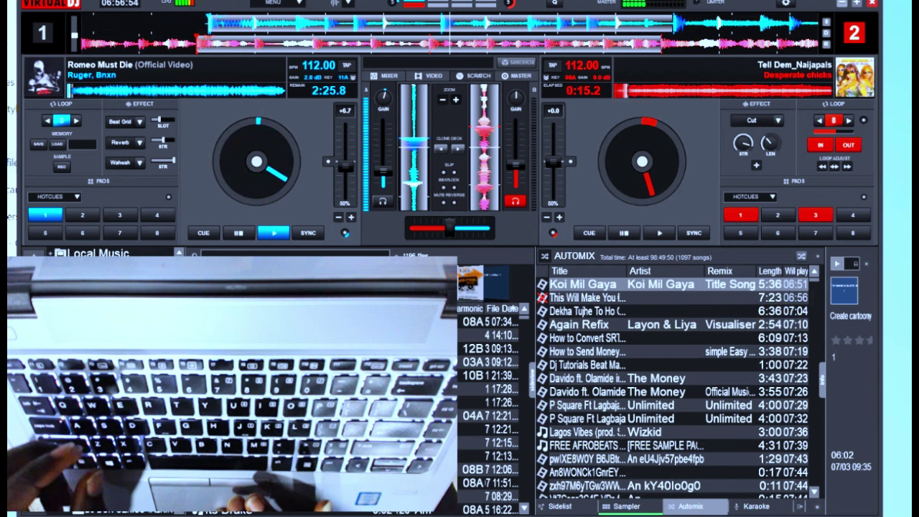
pyautogui.click(628, 506)
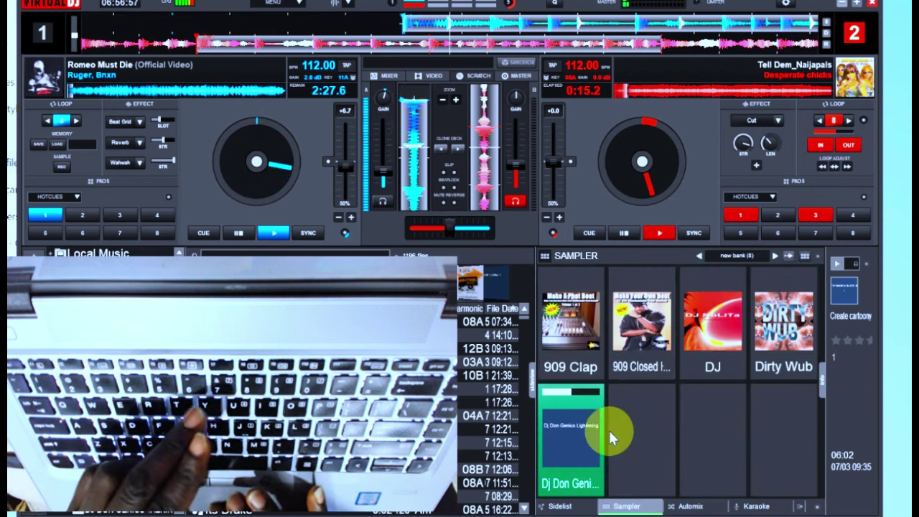
pyautogui.click(565, 430)
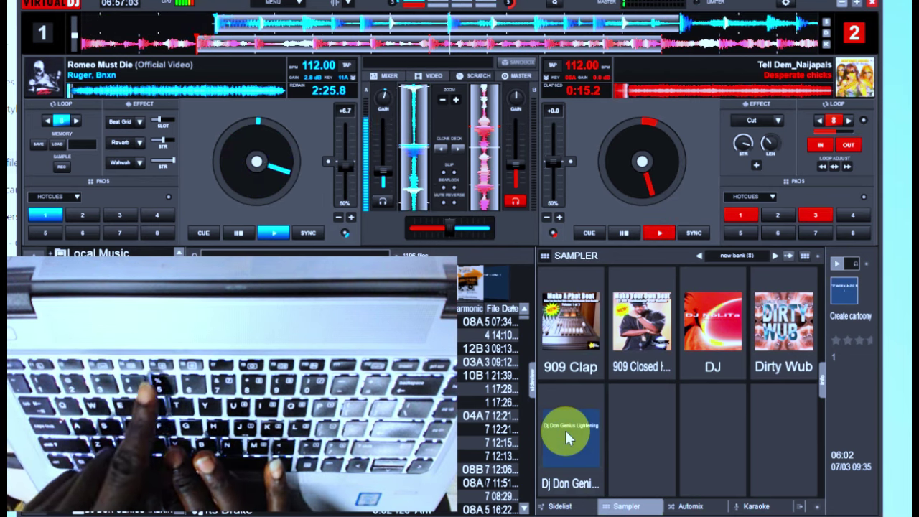
# Step: Trigger the Dj Don Genius Lightening sample to show its video, make deck 1 active, and close the video output window
pyautogui.press('space')
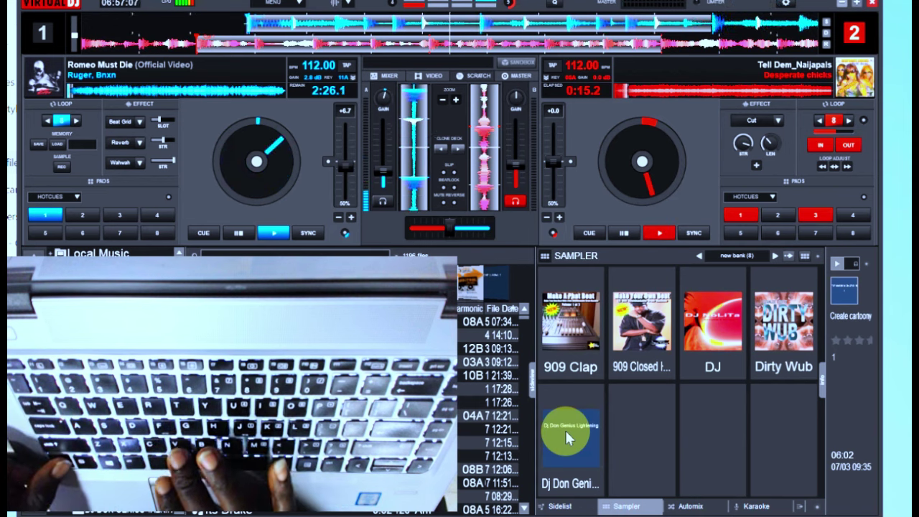
pyautogui.click(565, 430)
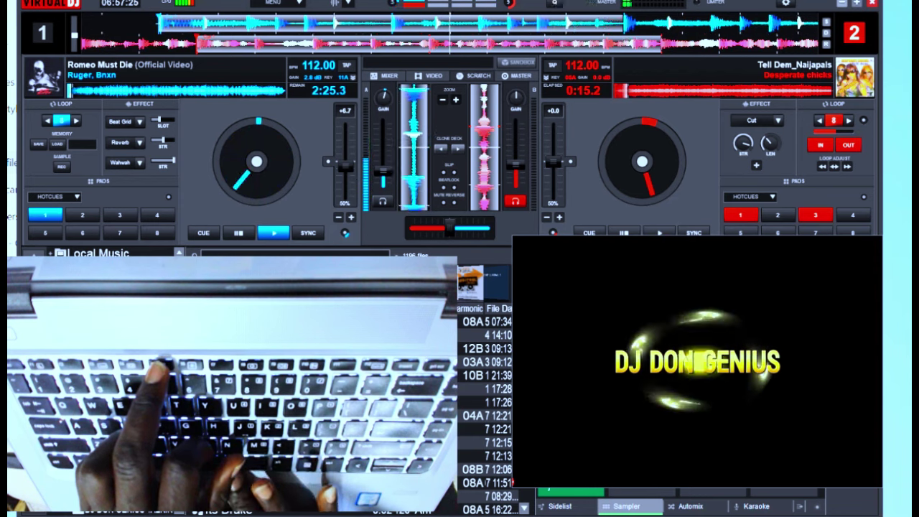
pyautogui.press('space')
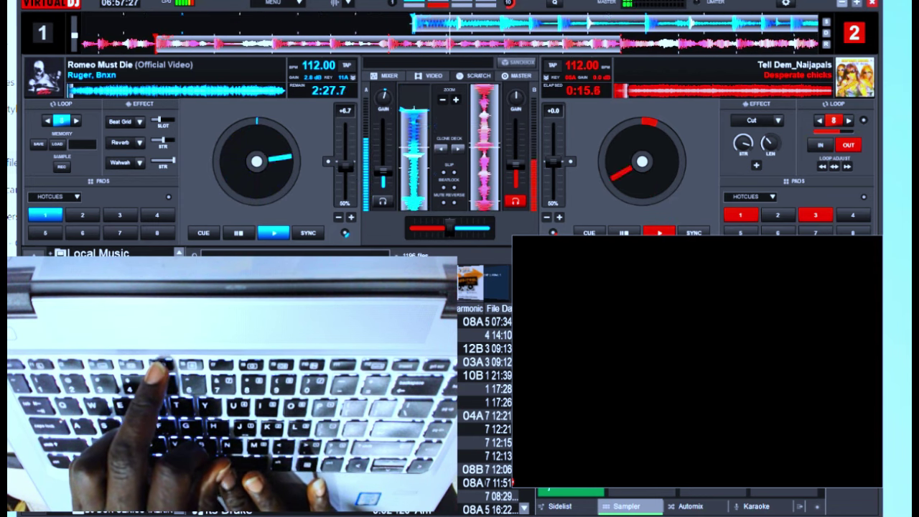
pyautogui.press('Tab')
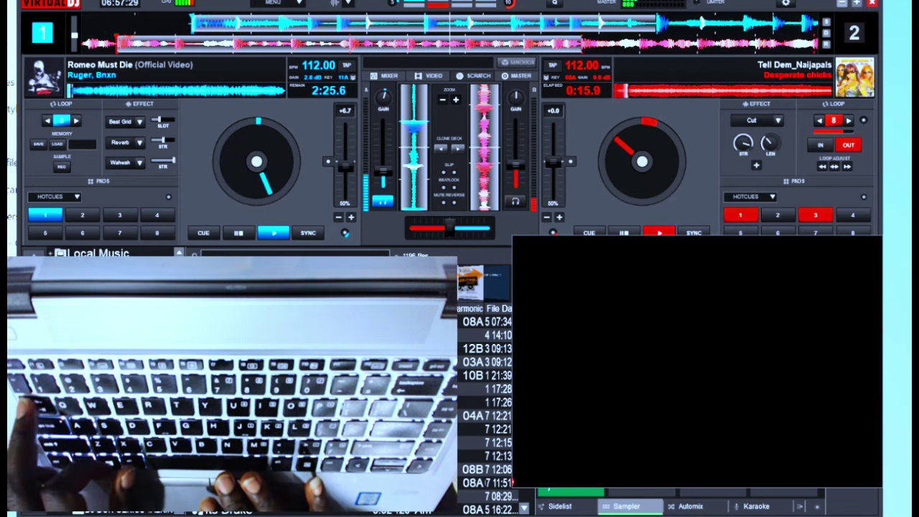
pyautogui.rightClick(706, 357)
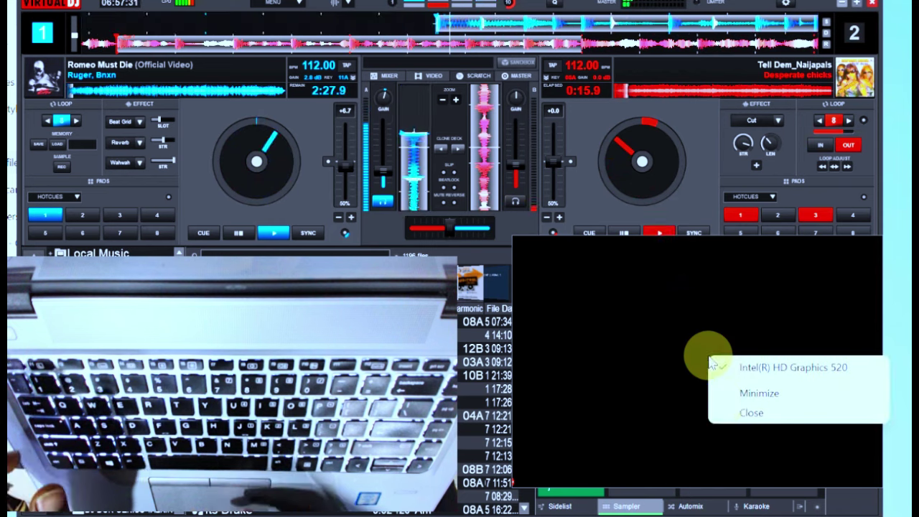
pyautogui.click(724, 413)
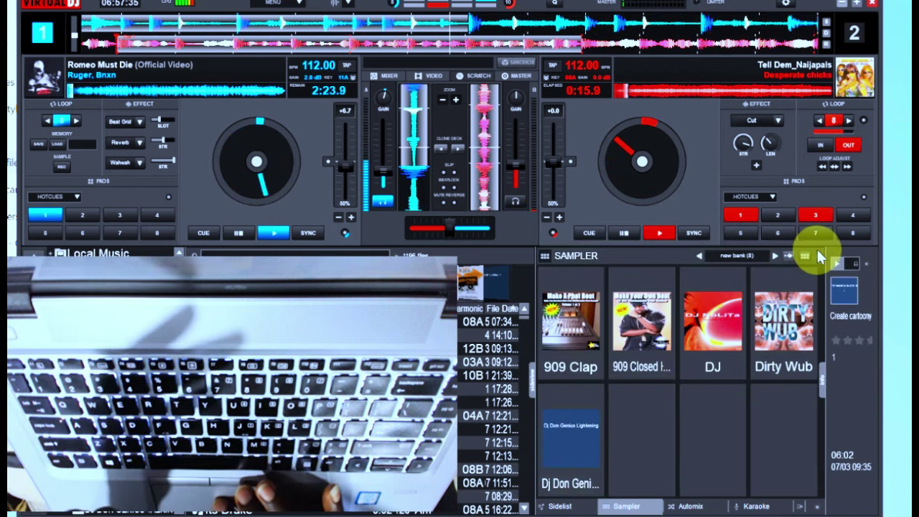
# Step: Make the black background of the Dj Don Genius Lightening video transparent in the Sample Editor, preview it, and save the sample
pyautogui.click(817, 257)
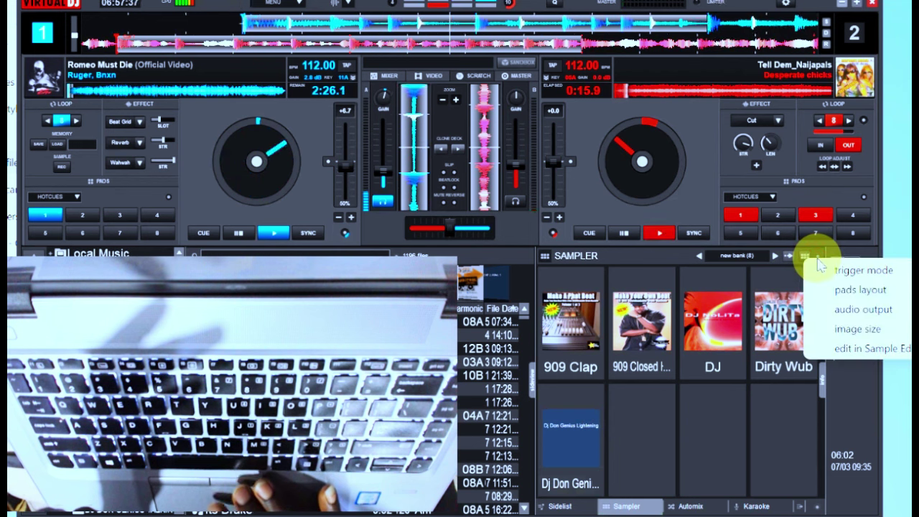
pyautogui.moveTo(865, 350)
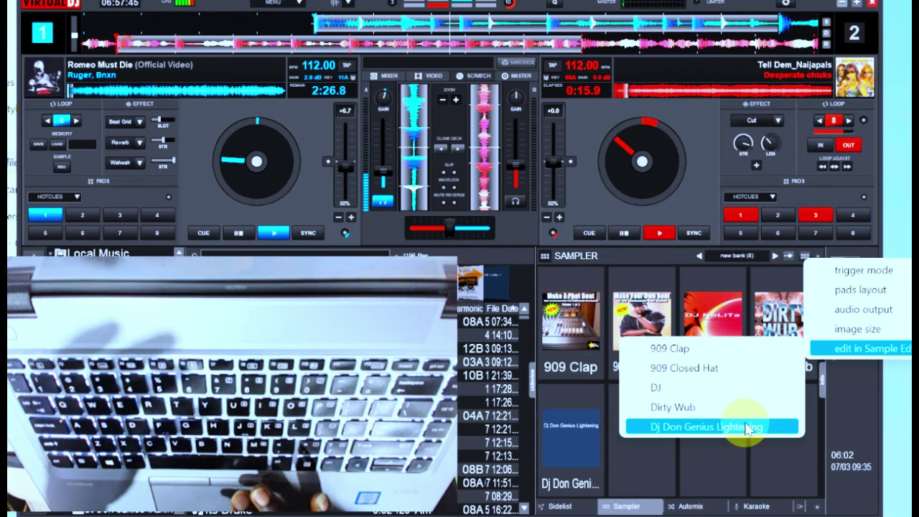
pyautogui.click(747, 427)
pyautogui.moveTo(747, 429); pyautogui.dragTo(745, 424)
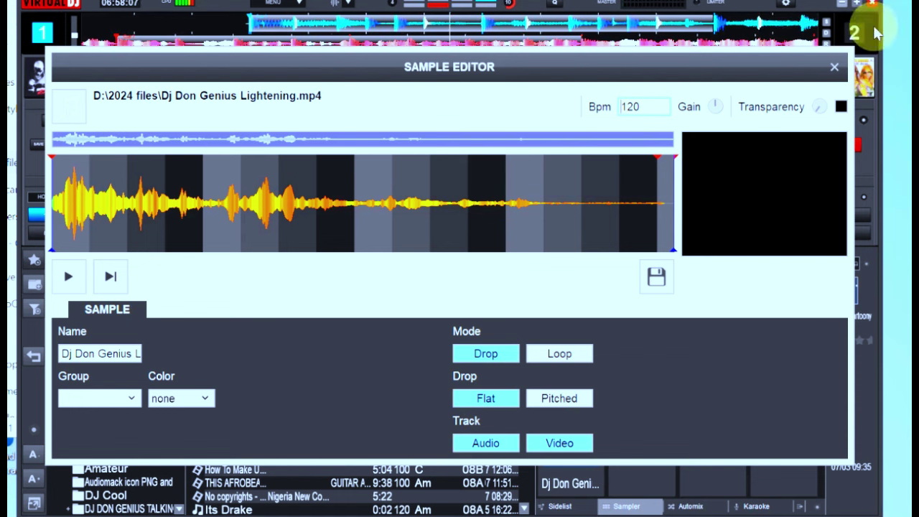
pyautogui.click(818, 112)
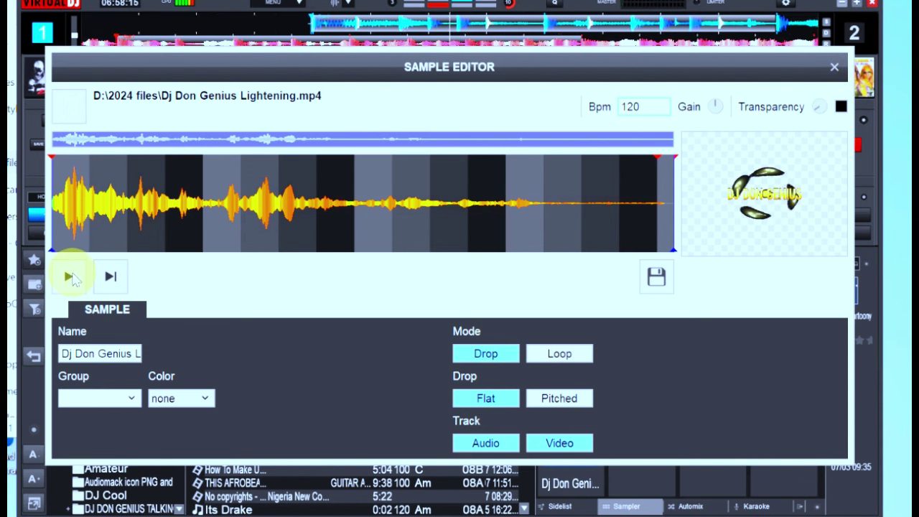
pyautogui.click(70, 277)
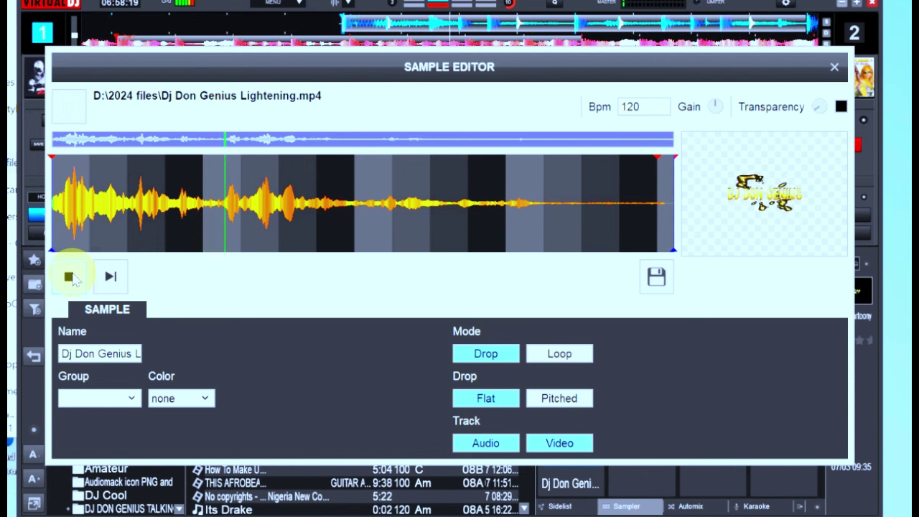
pyautogui.click(69, 277)
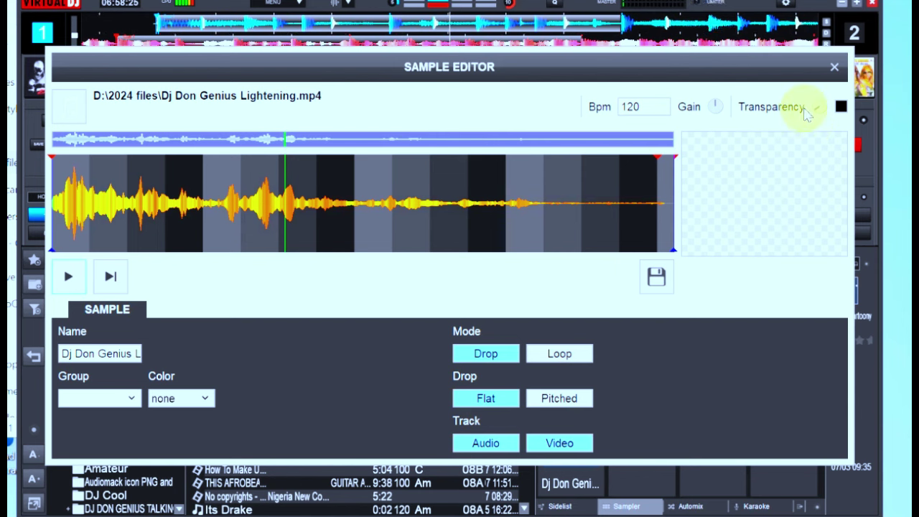
pyautogui.click(657, 276)
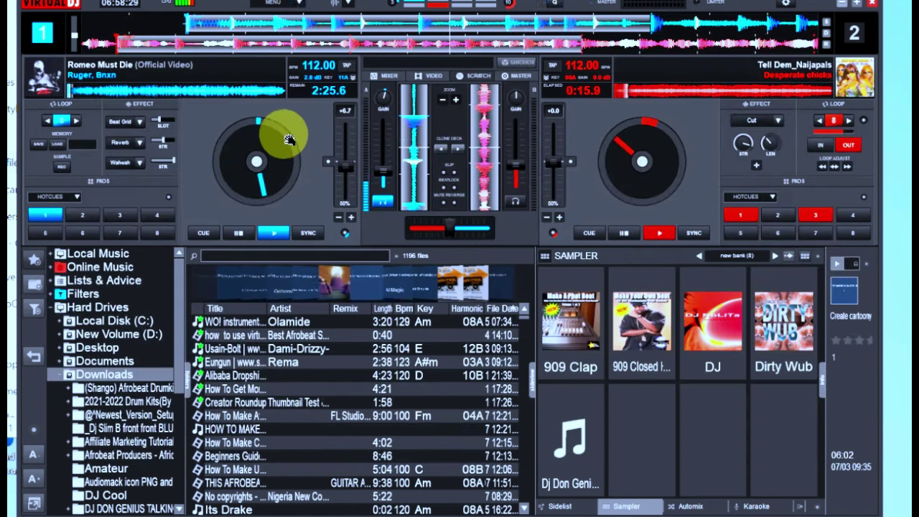
# Step: Switch the centre mixer to the video view and bring up the video output window
pyautogui.moveTo(287, 139); pyautogui.dragTo(284, 143)
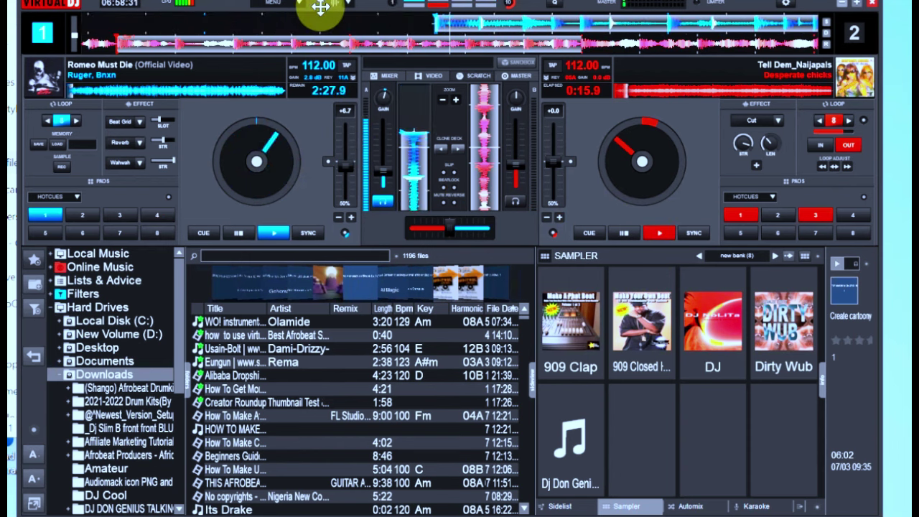
pyautogui.click(431, 76)
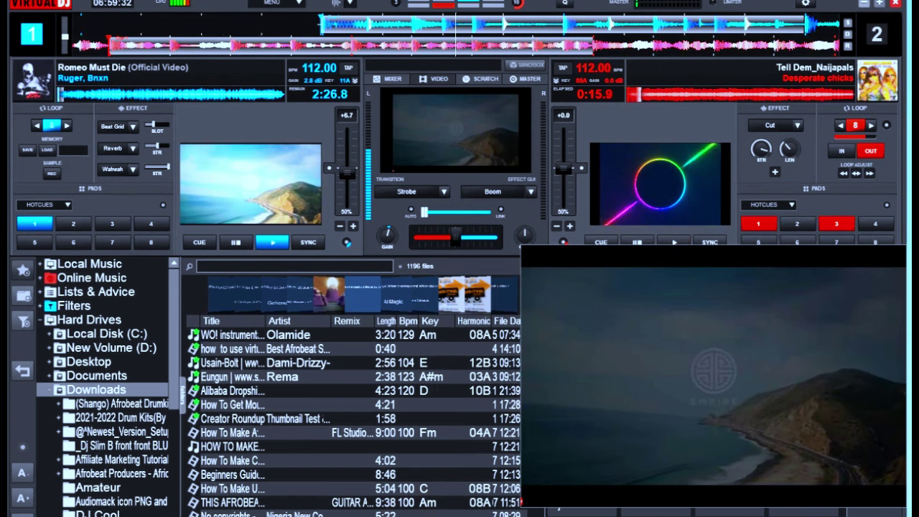
pyautogui.click(412, 513)
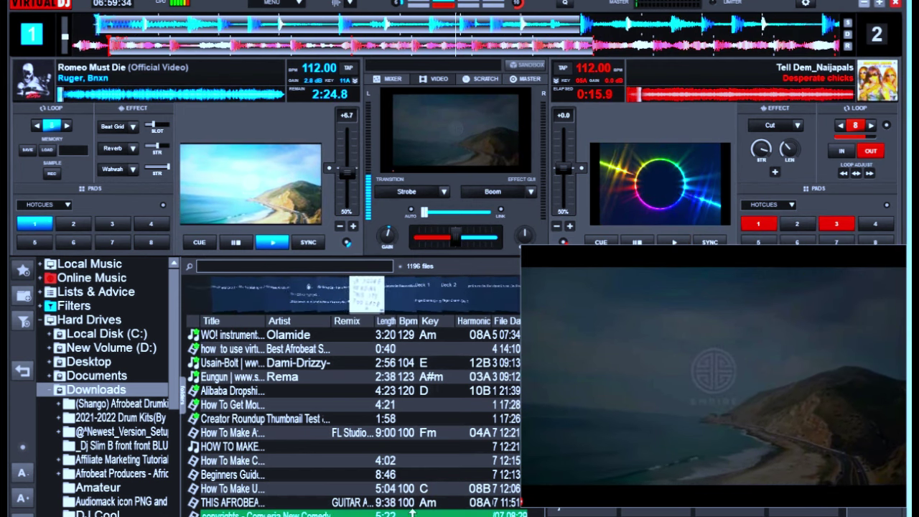